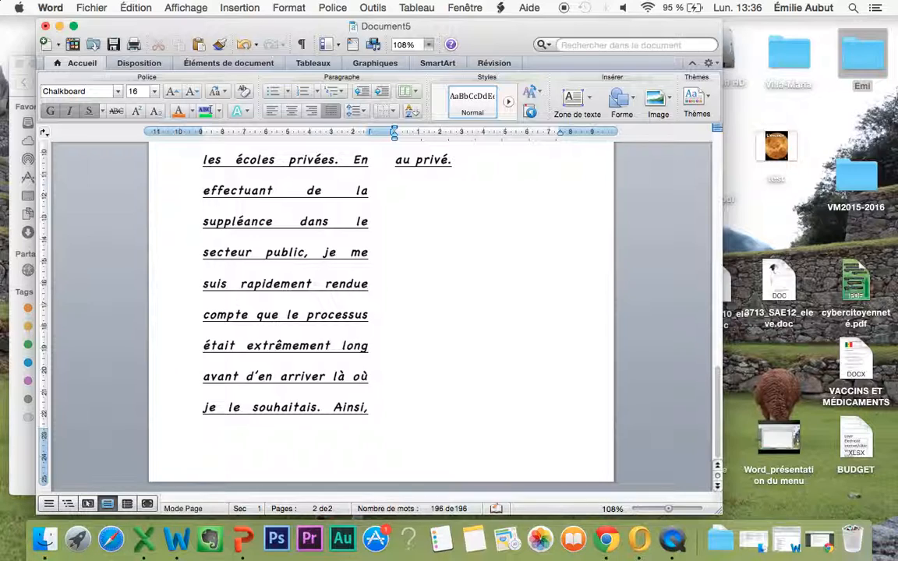
pyautogui.press('Return')
pyautogui.press('Return')
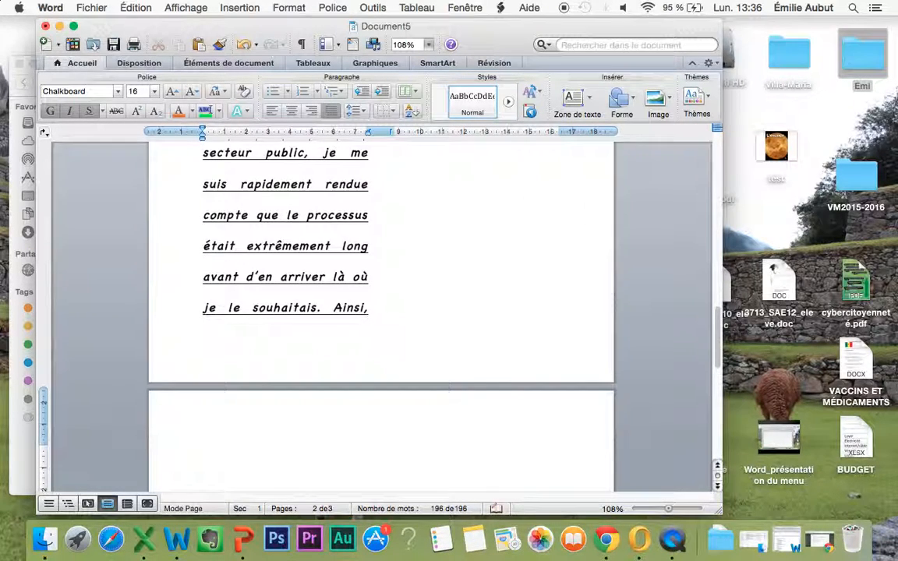
pyautogui.press('BackSpace')
pyautogui.scroll(4, 421, 257)
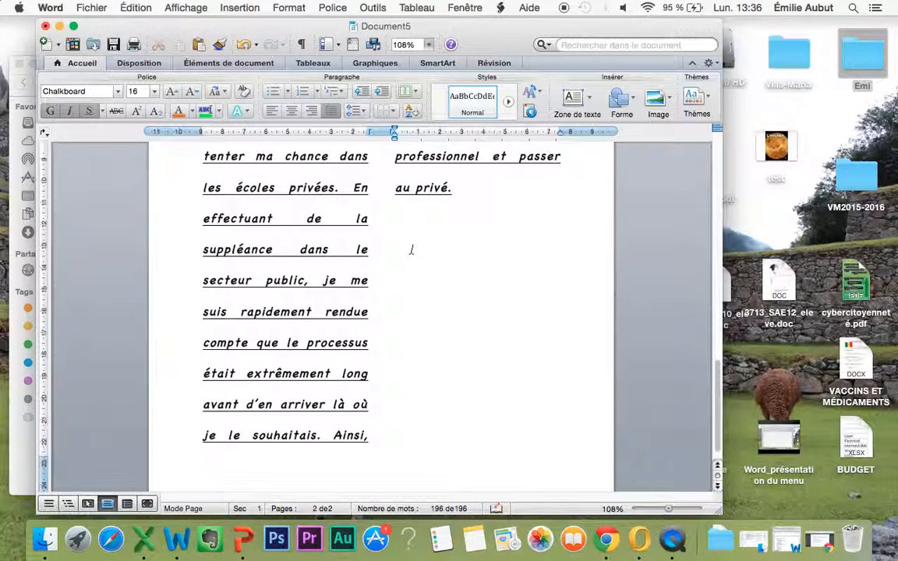
pyautogui.moveTo(409, 309); pyautogui.dragTo(405, 231)
pyautogui.press('BackSpace')
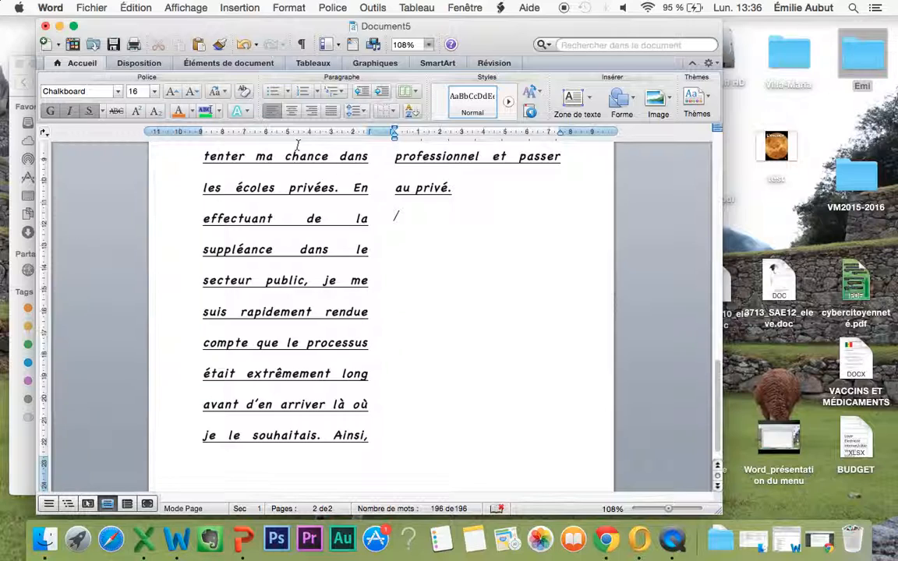
# - Insert a page break below the final line "au privé." to start a new page
pyautogui.click(244, 7)
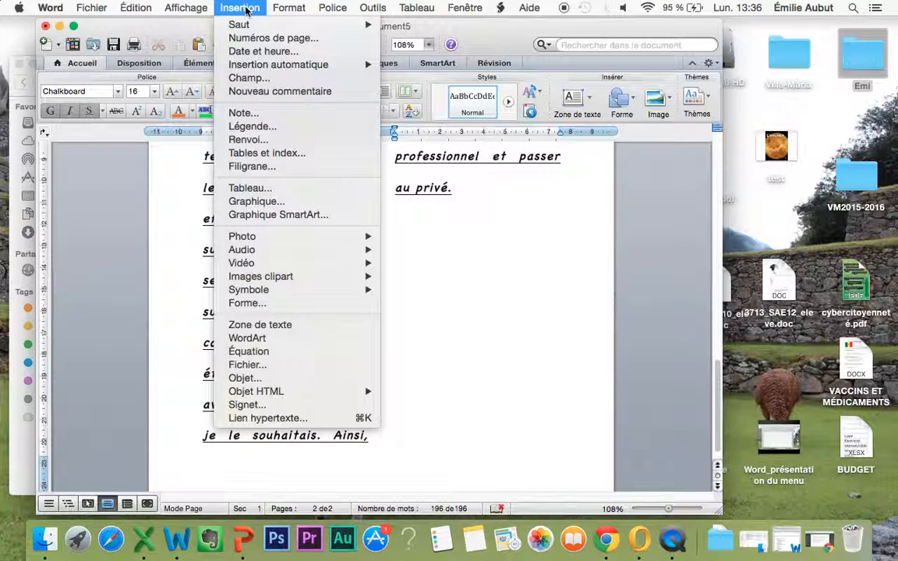
pyautogui.moveTo(366, 25)
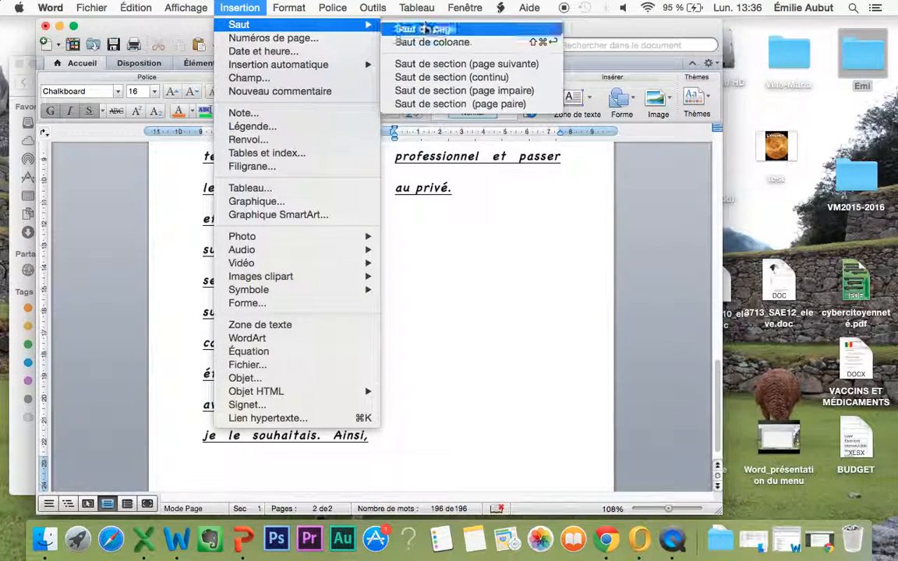
pyautogui.click(425, 29)
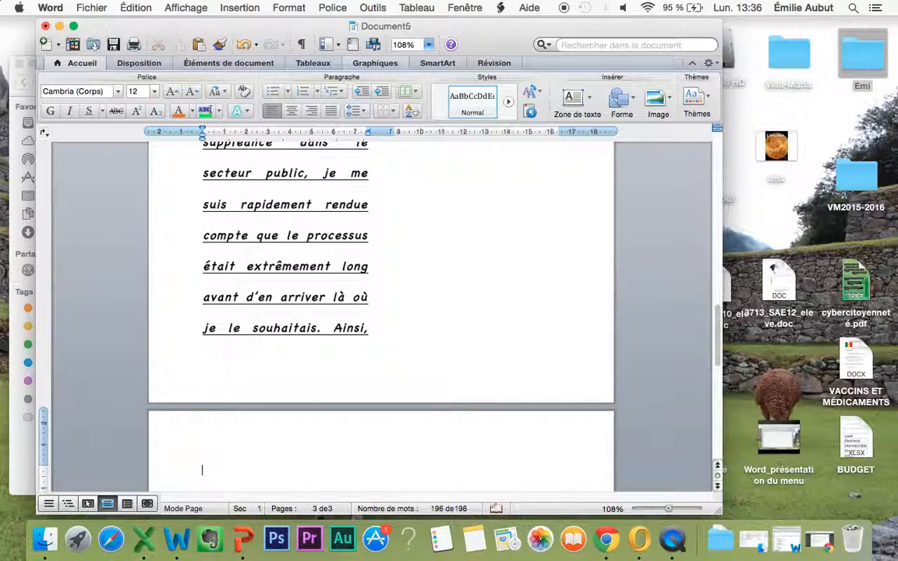
# - Draw a text box about 13.1 cm wide and 5.1 cm high near the top of the new blank page
pyautogui.scroll(-2, 252, 372)
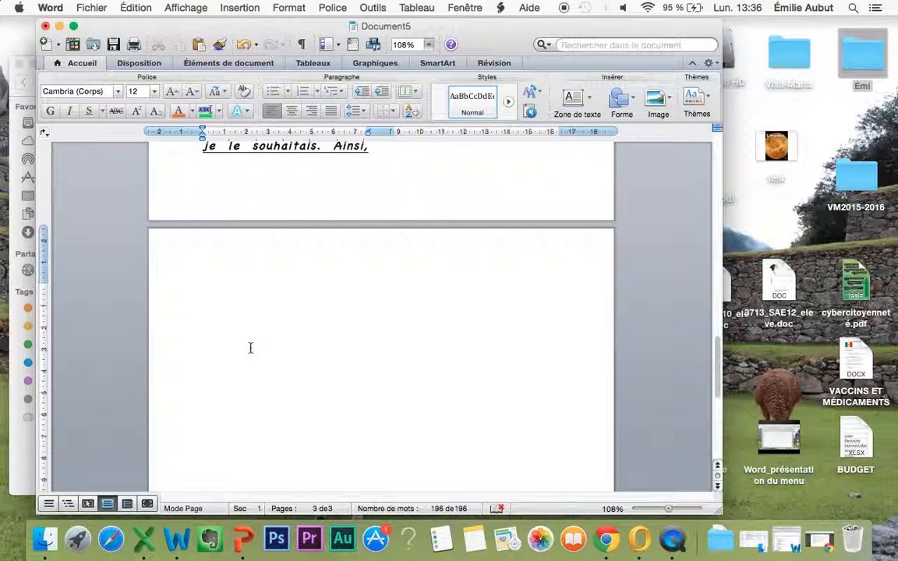
pyautogui.click(248, 9)
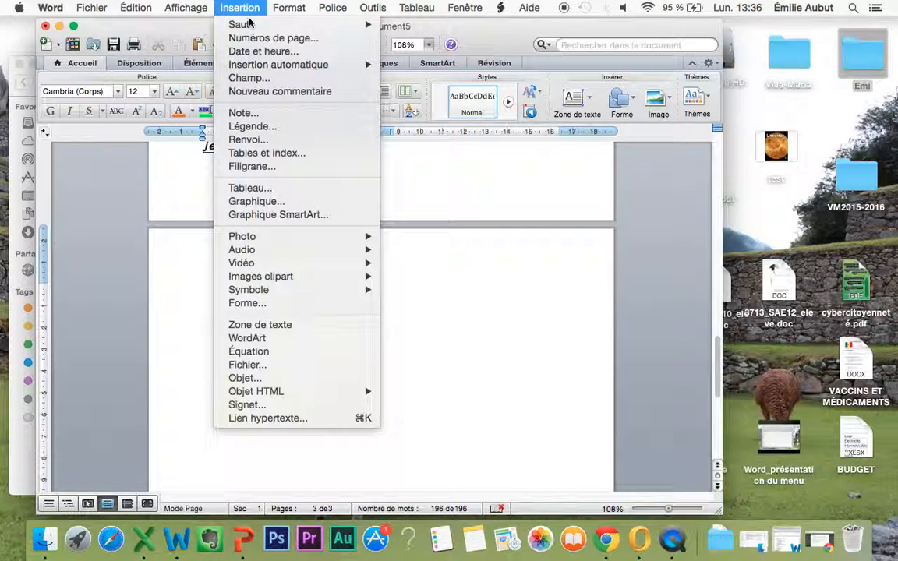
pyautogui.moveTo(250, 25)
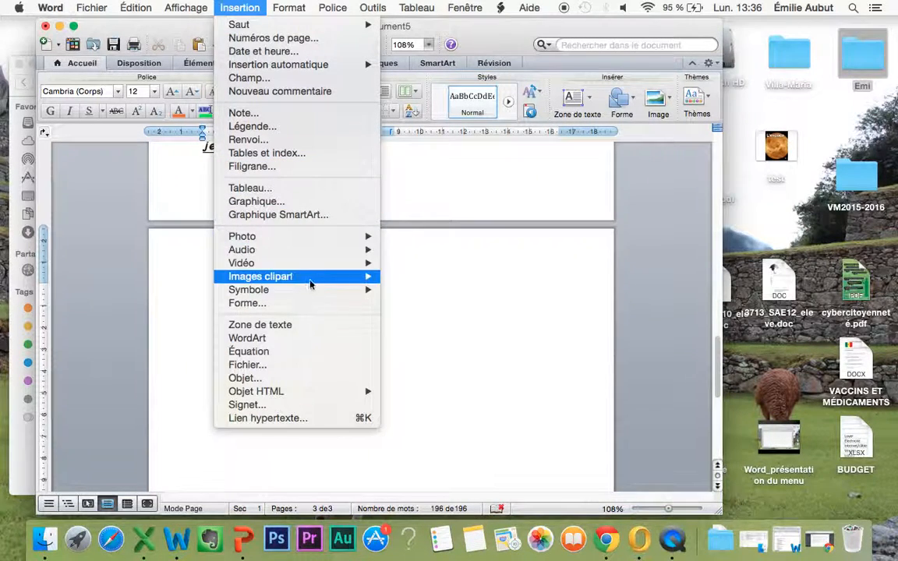
pyautogui.click(296, 327)
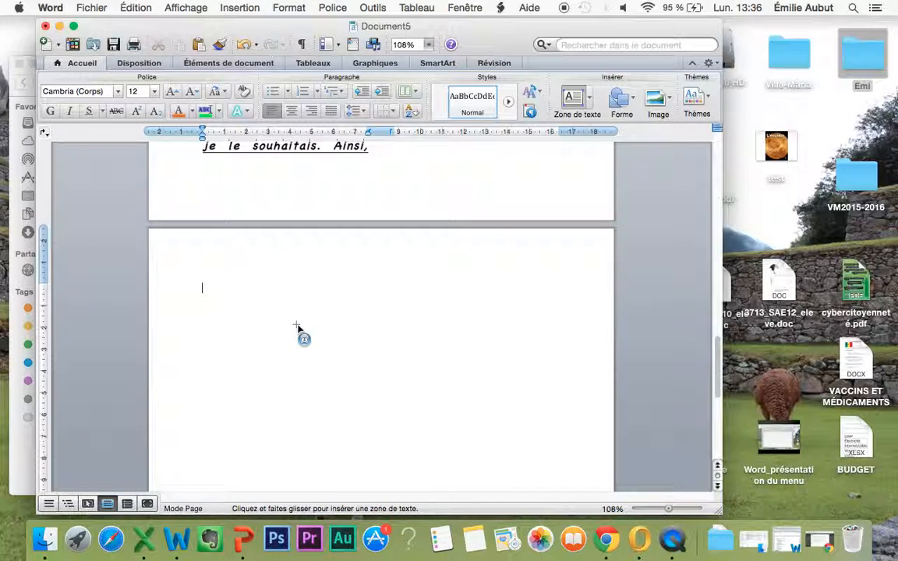
pyautogui.moveTo(250, 297); pyautogui.dragTo(259, 297)
pyautogui.moveTo(202, 269); pyautogui.dragTo(483, 378)
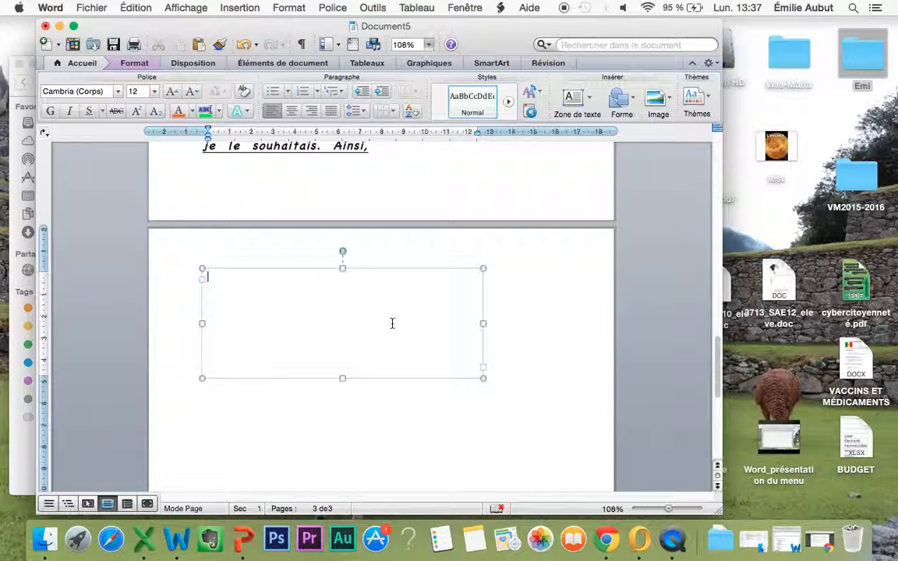
# - Enter "Zone de texte 1 : légende d'une image." in the text box and move the box slightly down and to the right
pyautogui.write('Zone de tet')
pyautogui.write('te')
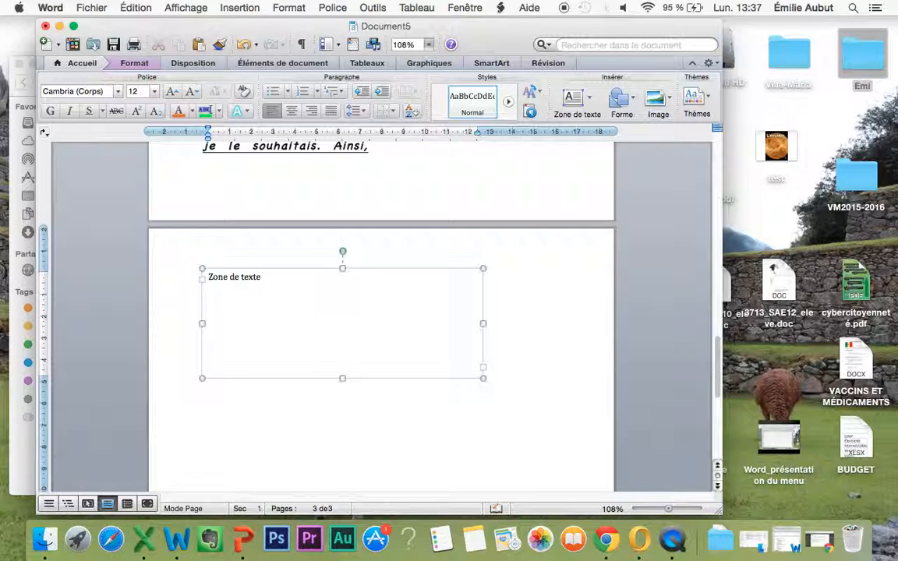
pyautogui.press('BackSpace')
pyautogui.press('BackSpace')
pyautogui.write("ende d'une image.")
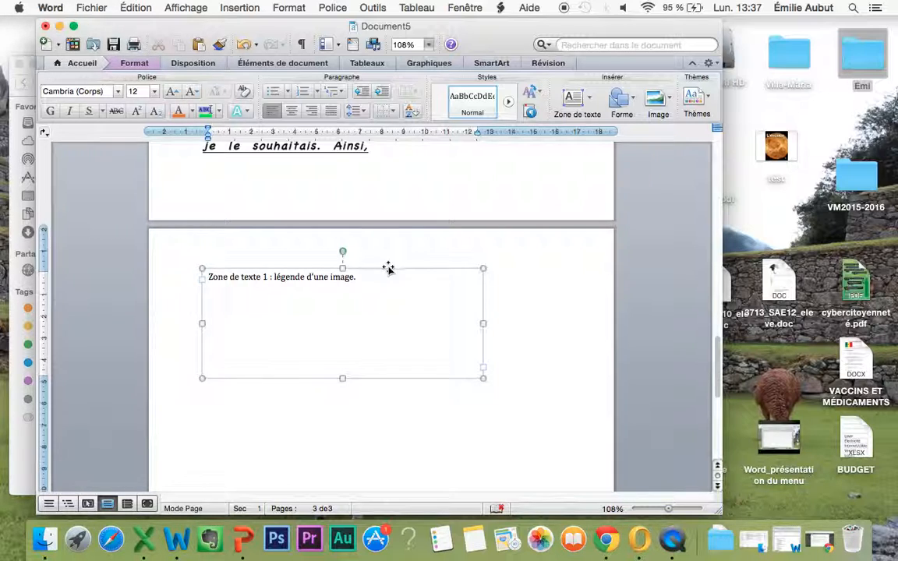
pyautogui.moveTo(388, 268); pyautogui.dragTo(401, 282)
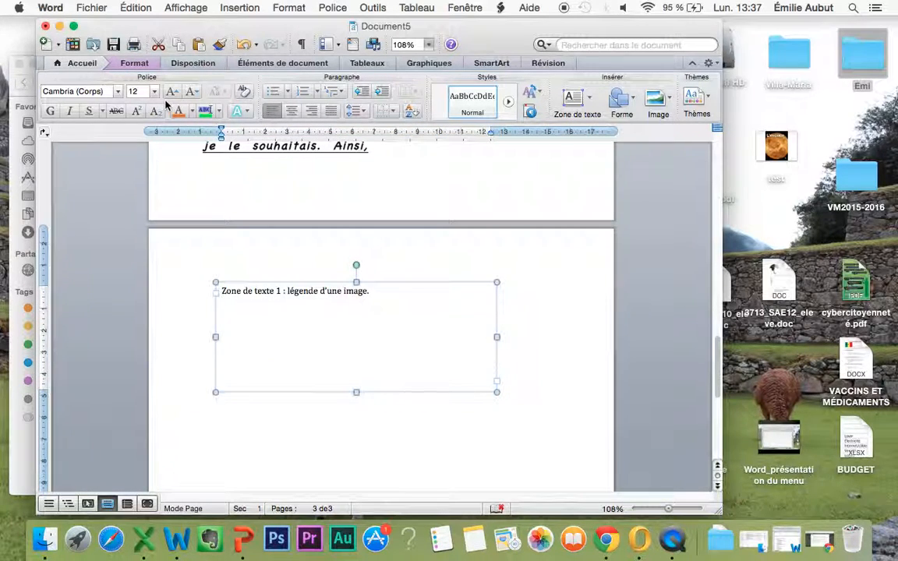
# - Give the text box a standard red outline
pyautogui.click(134, 64)
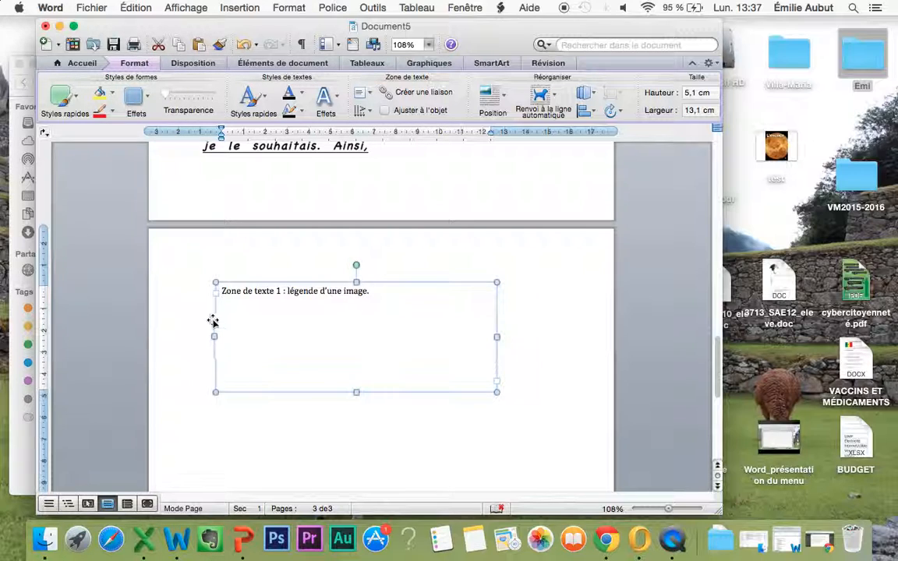
pyautogui.click(178, 334)
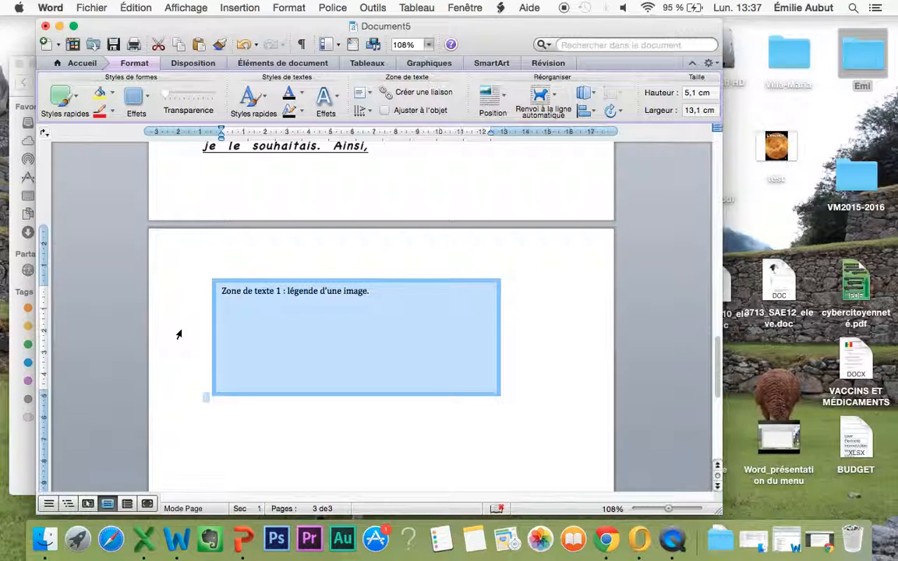
pyautogui.click(254, 330)
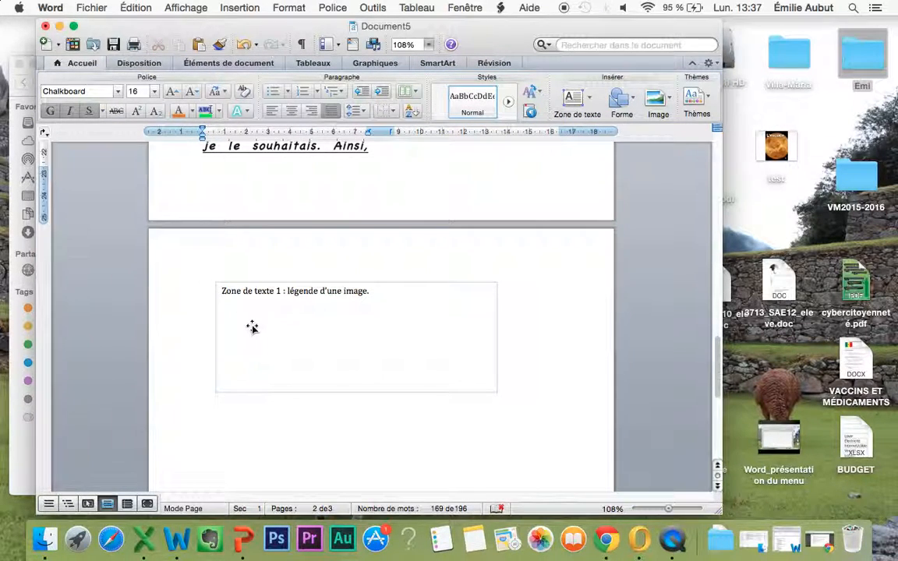
pyautogui.click(247, 328)
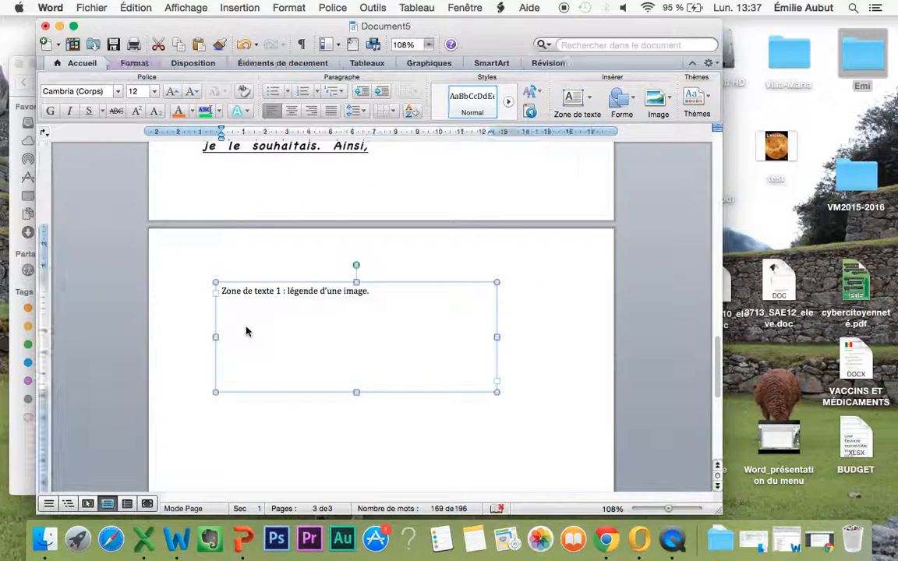
pyautogui.click(137, 64)
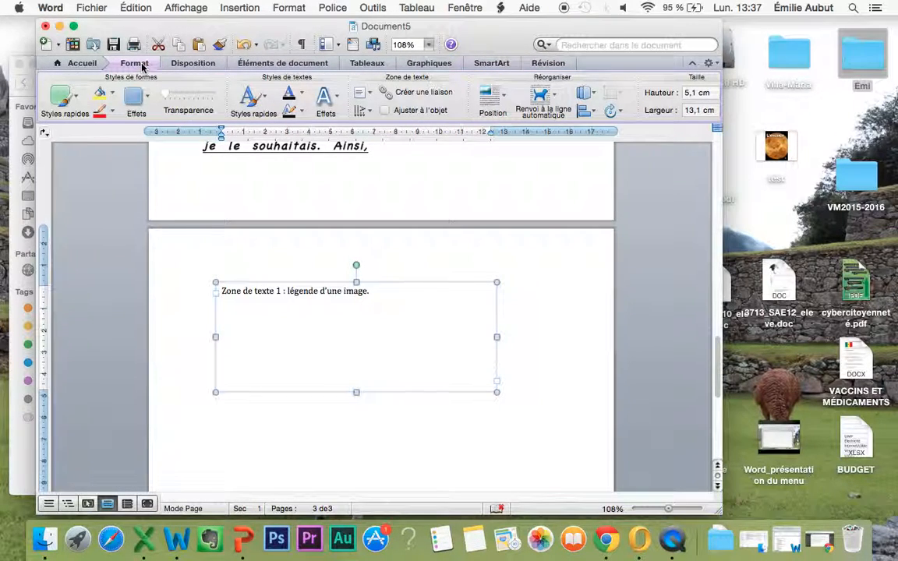
pyautogui.click(113, 116)
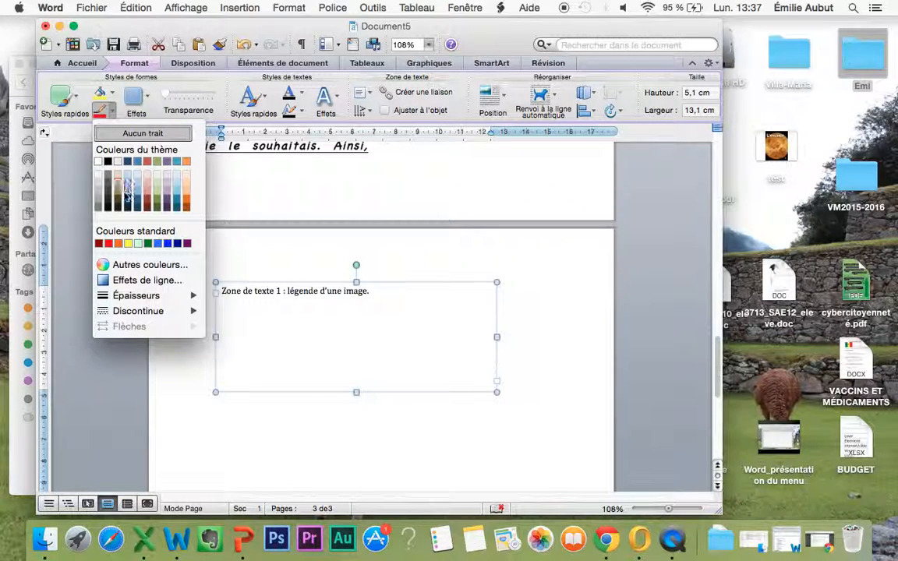
pyautogui.click(108, 243)
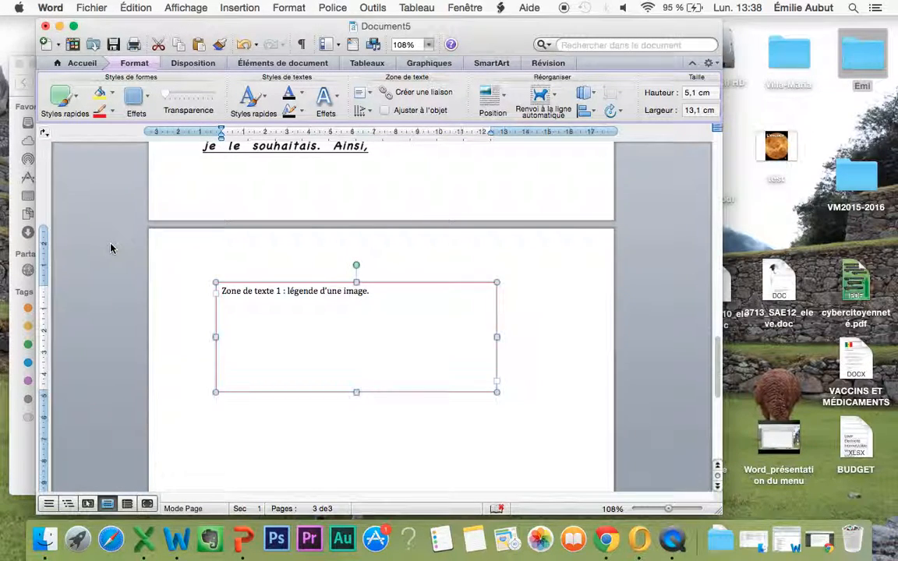
# - Set the text box's outline thickness to 4.5 pt and its line style to short dashes
pyautogui.click(113, 117)
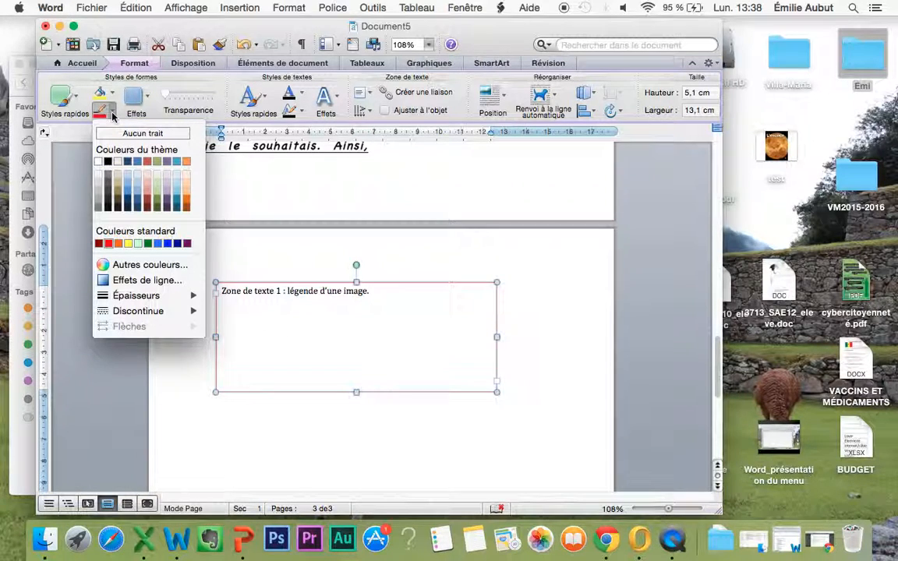
pyautogui.moveTo(154, 303)
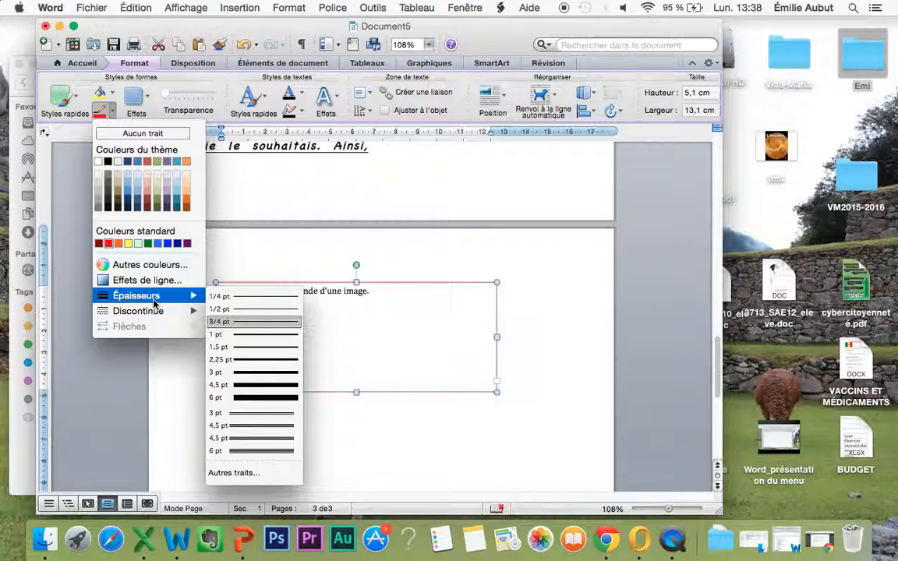
pyautogui.click(254, 385)
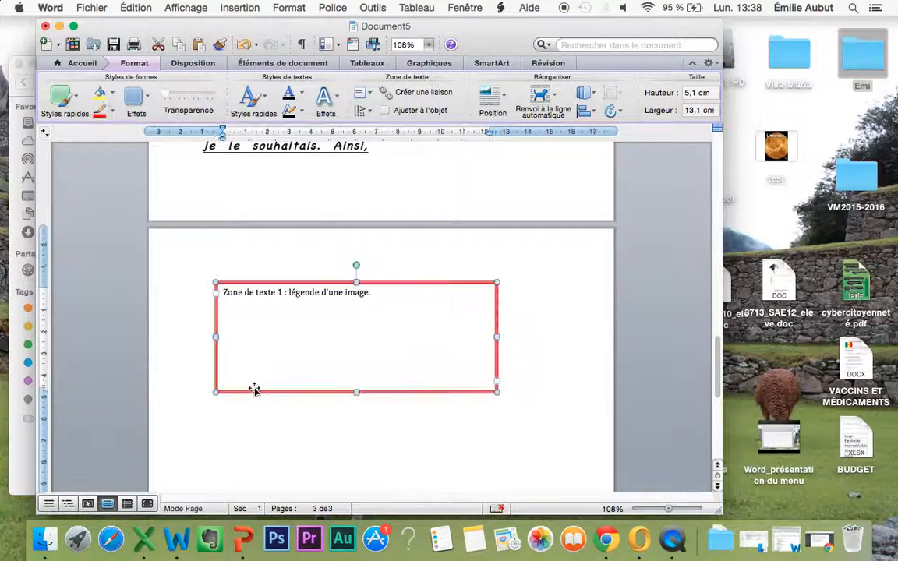
pyautogui.click(114, 115)
pyautogui.moveTo(156, 311)
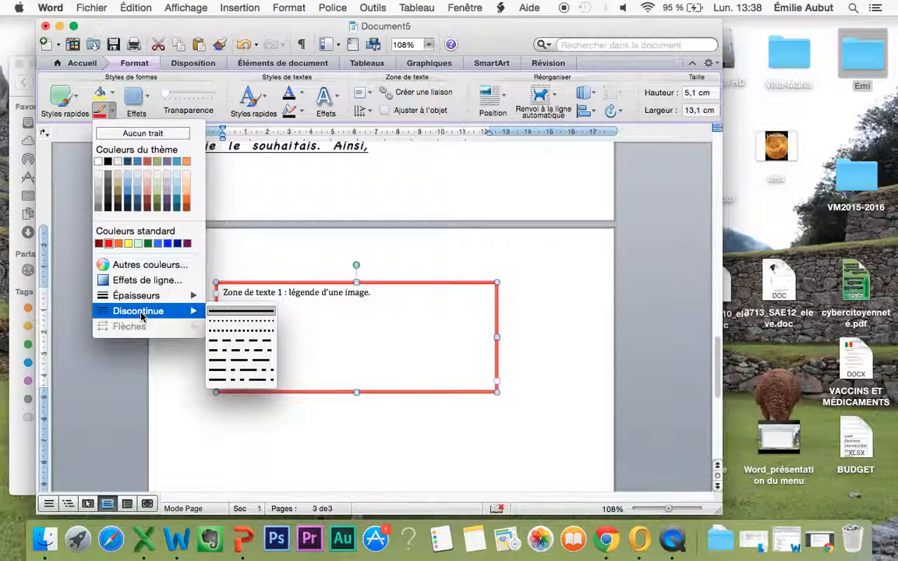
pyautogui.click(219, 340)
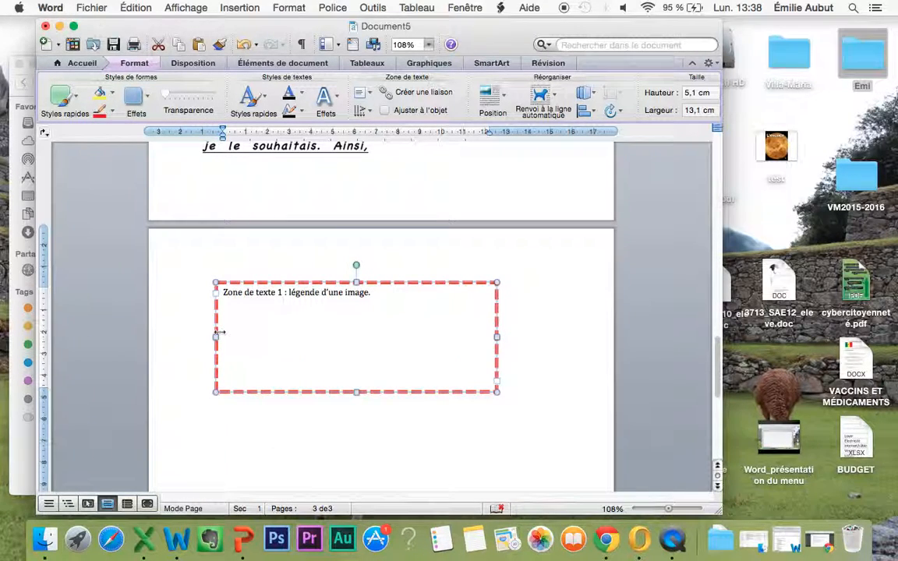
# - Fill the text box with the standard yellow color (Jaune)
pyautogui.click(113, 113)
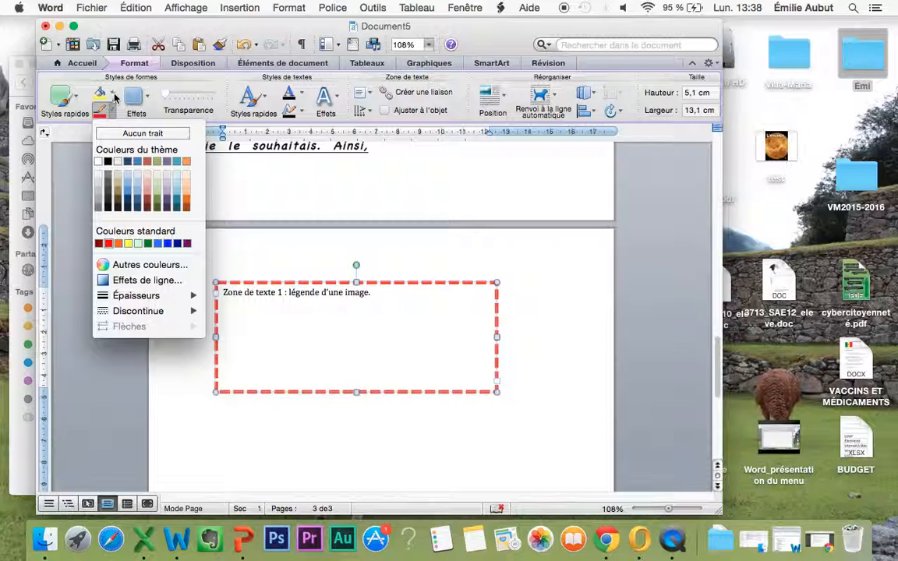
pyautogui.click(113, 95)
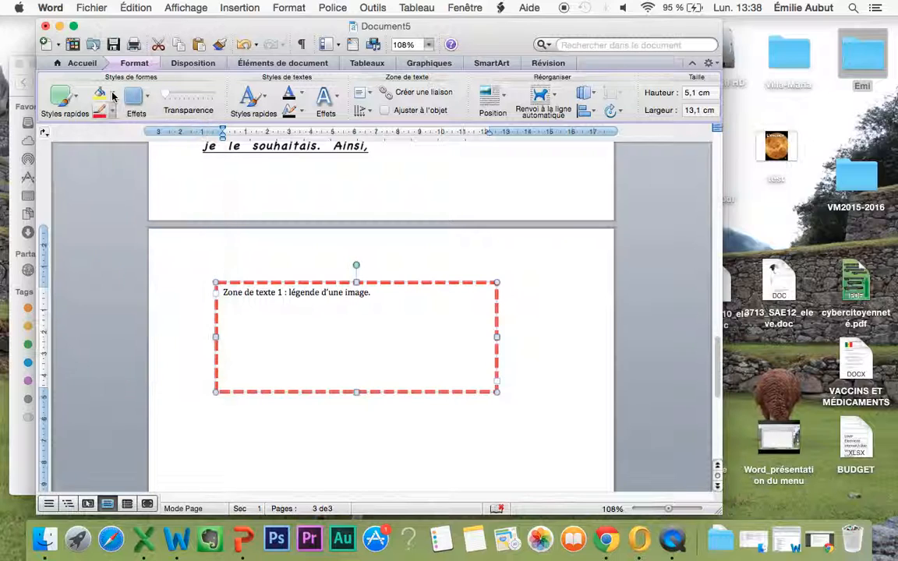
pyautogui.click(113, 95)
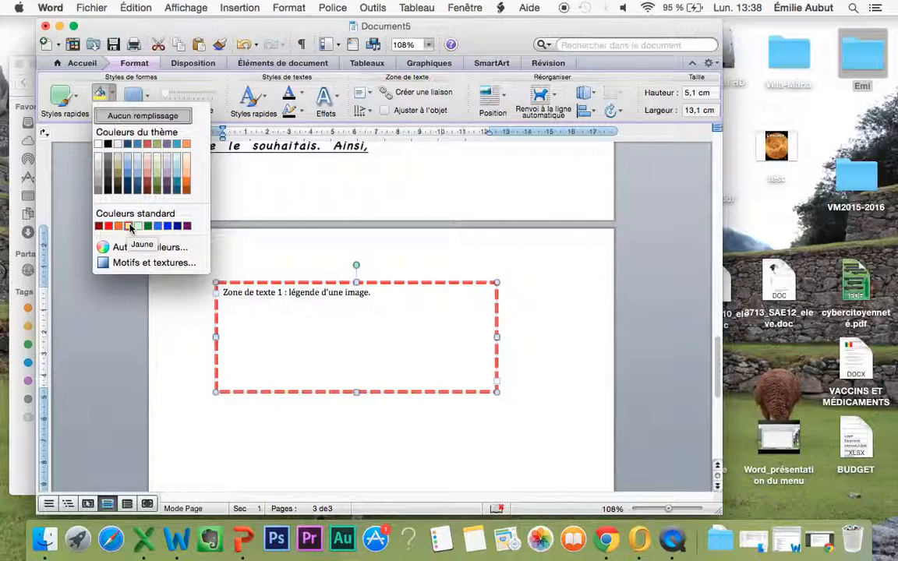
pyautogui.click(129, 226)
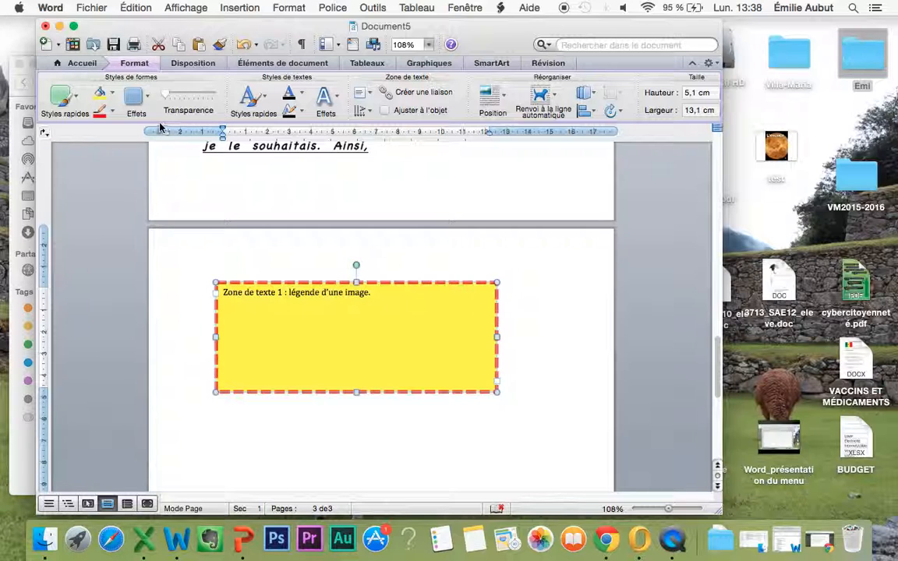
# - Apply an inner shadow effect (Ombre, Interne) to the yellow text box, then deselect and reselect the box to check it
pyautogui.click(147, 100)
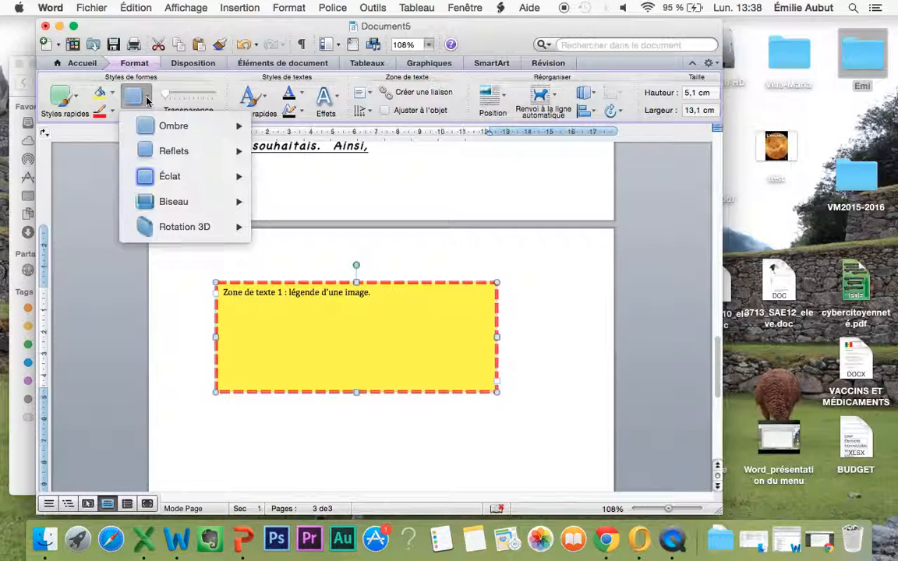
pyautogui.moveTo(160, 127)
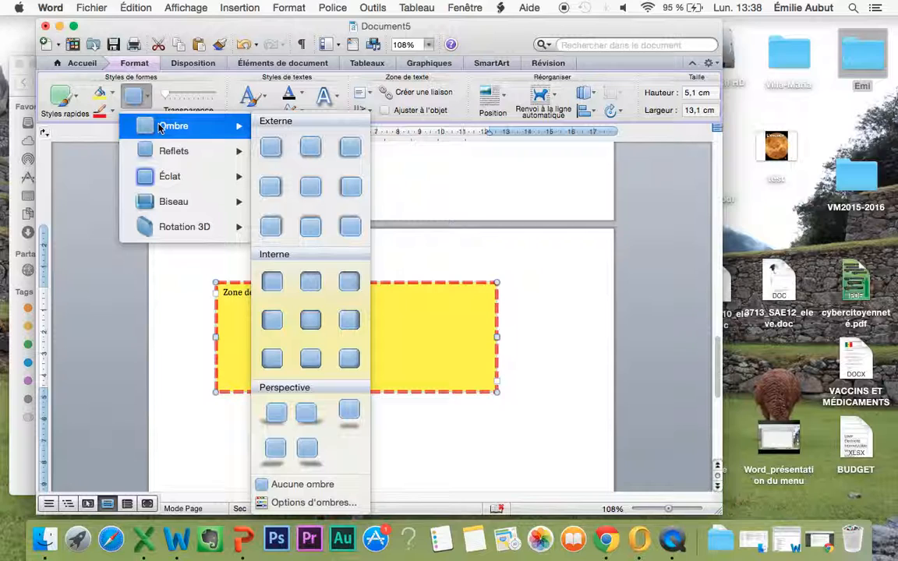
pyautogui.click(290, 288)
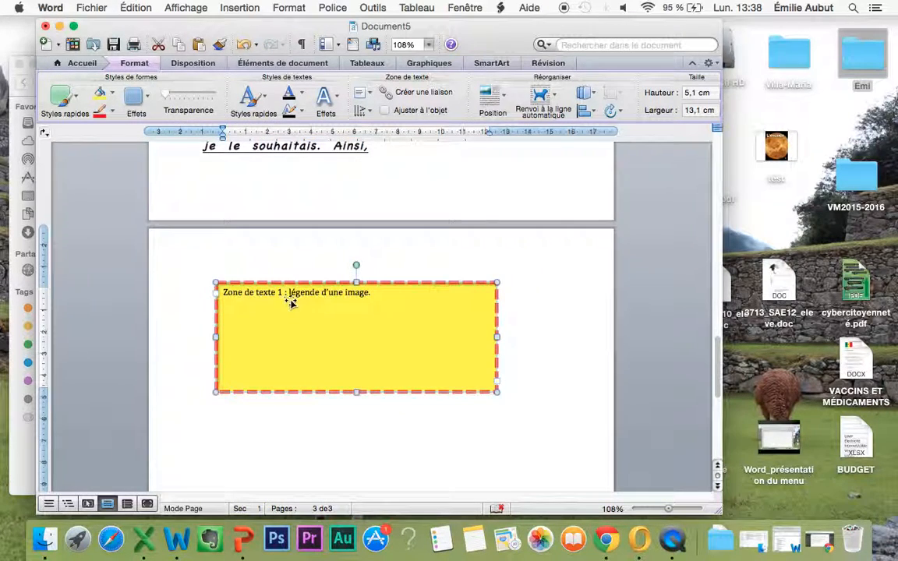
pyautogui.click(361, 195)
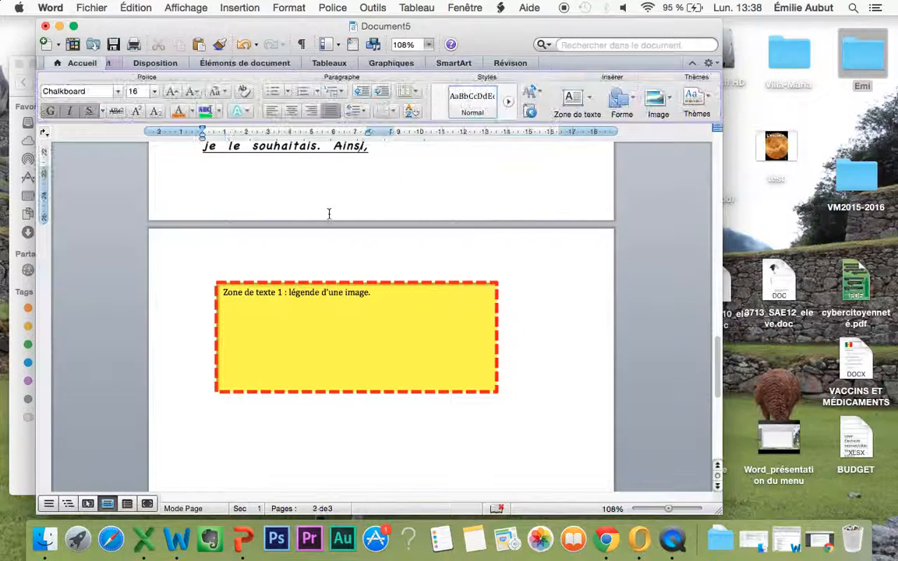
pyautogui.click(275, 292)
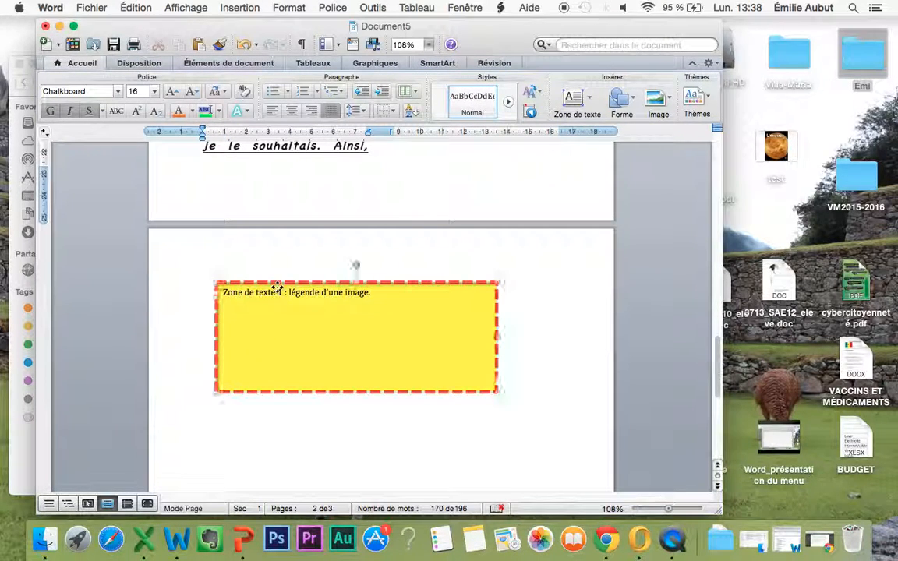
pyautogui.click(137, 67)
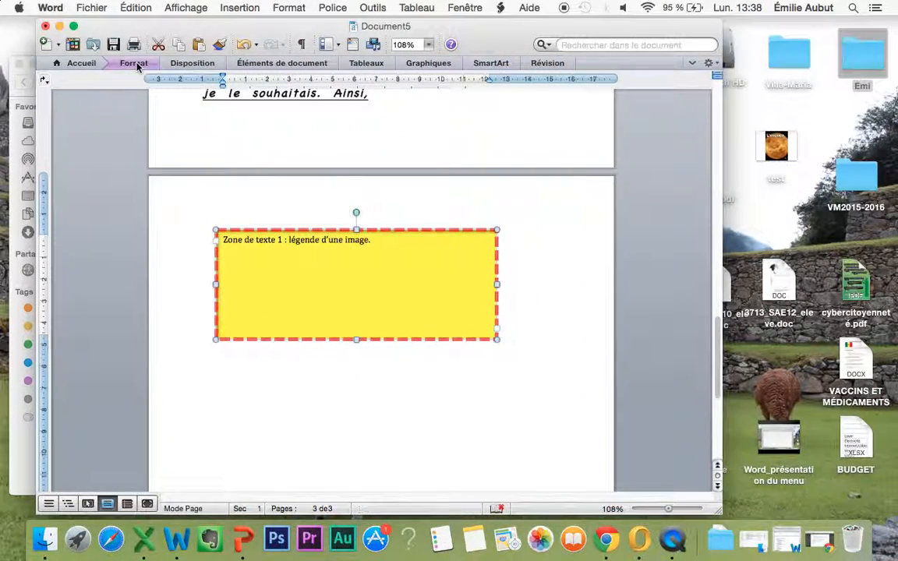
pyautogui.click(138, 67)
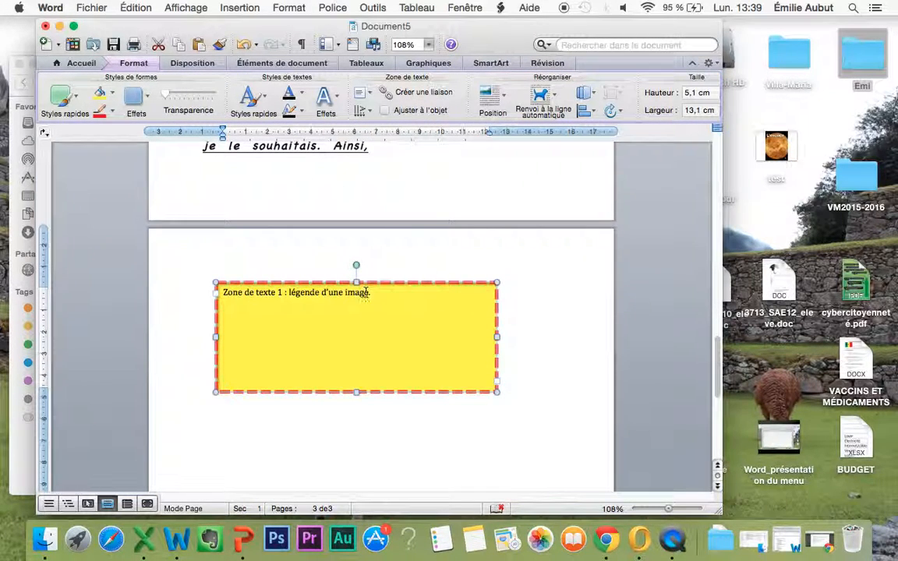
pyautogui.moveTo(374, 292); pyautogui.dragTo(233, 293)
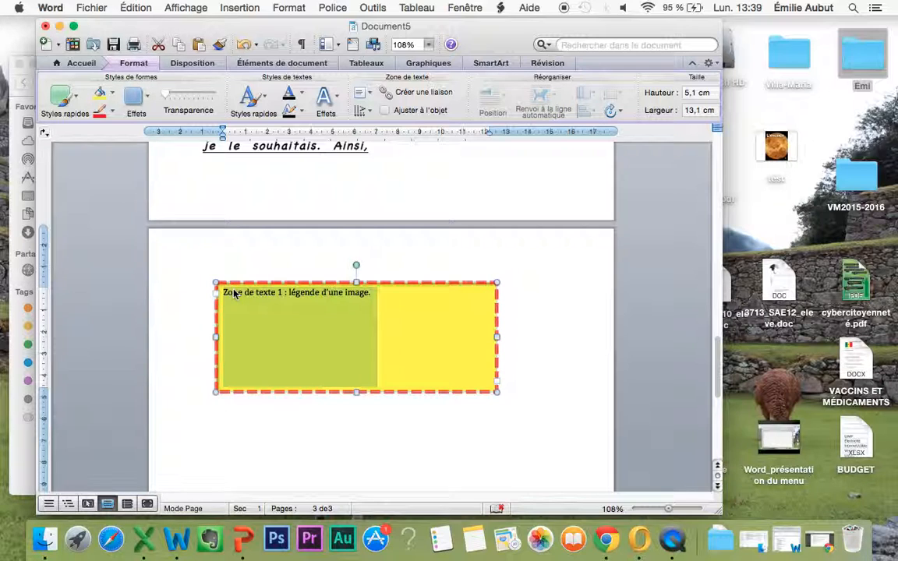
# - Add a blank line outside the yellow text box, insert a WordArt object and move it just below the box
pyautogui.click(266, 409)
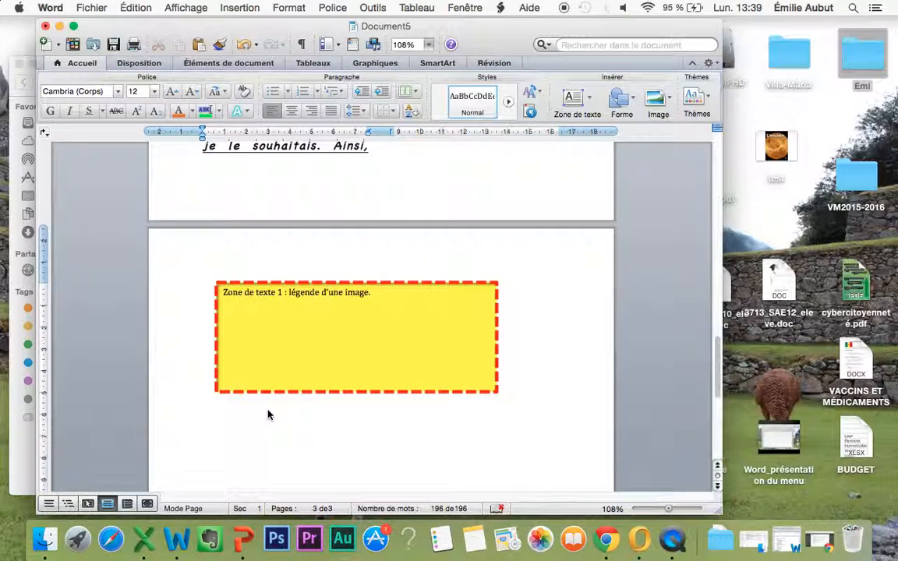
pyautogui.press('Return')
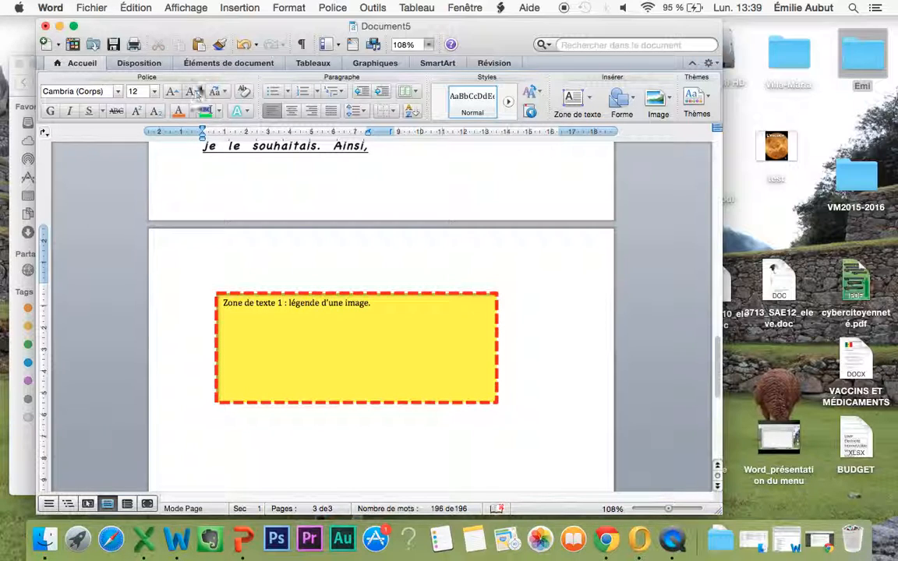
pyautogui.click(242, 8)
pyautogui.click(245, 338)
pyautogui.scroll(-5, 245, 337)
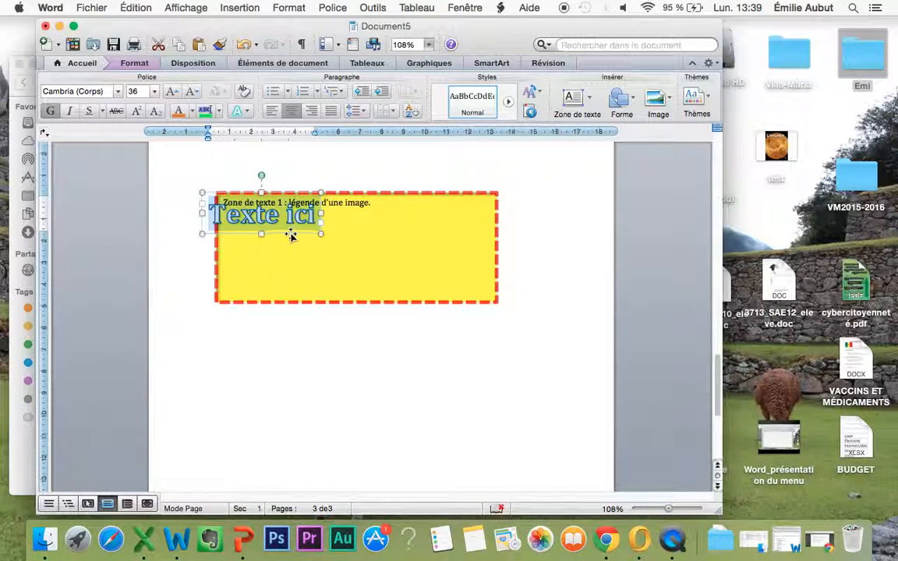
pyautogui.moveTo(289, 237); pyautogui.dragTo(338, 379)
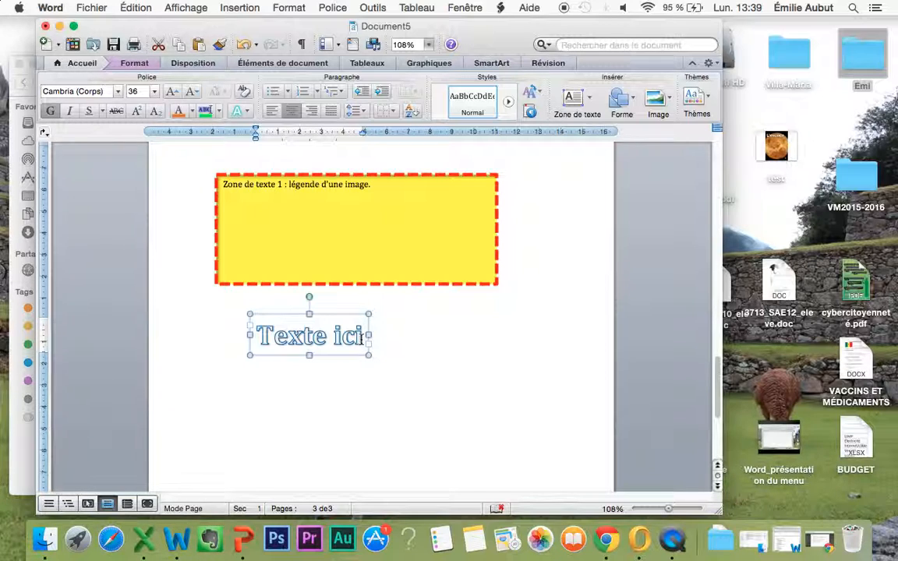
pyautogui.click(255, 7)
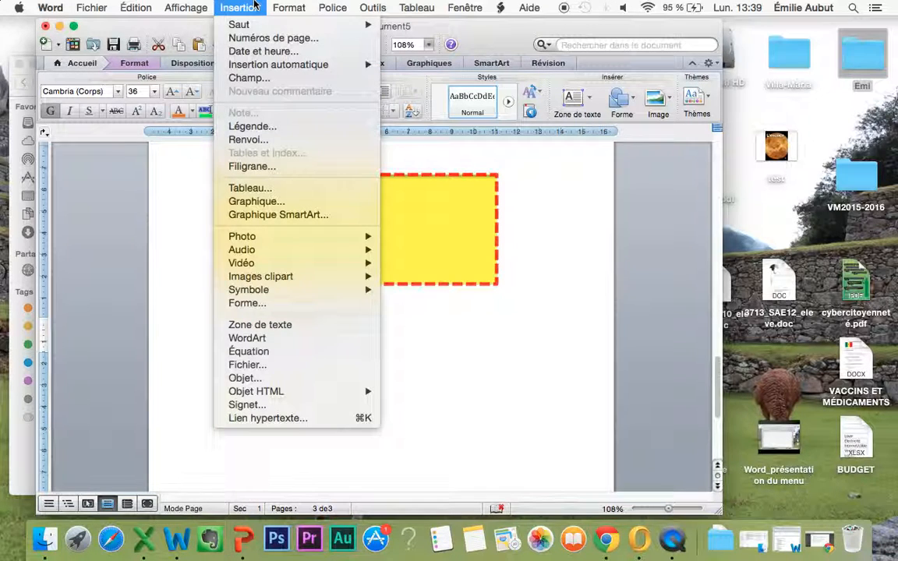
pyautogui.click(205, 21)
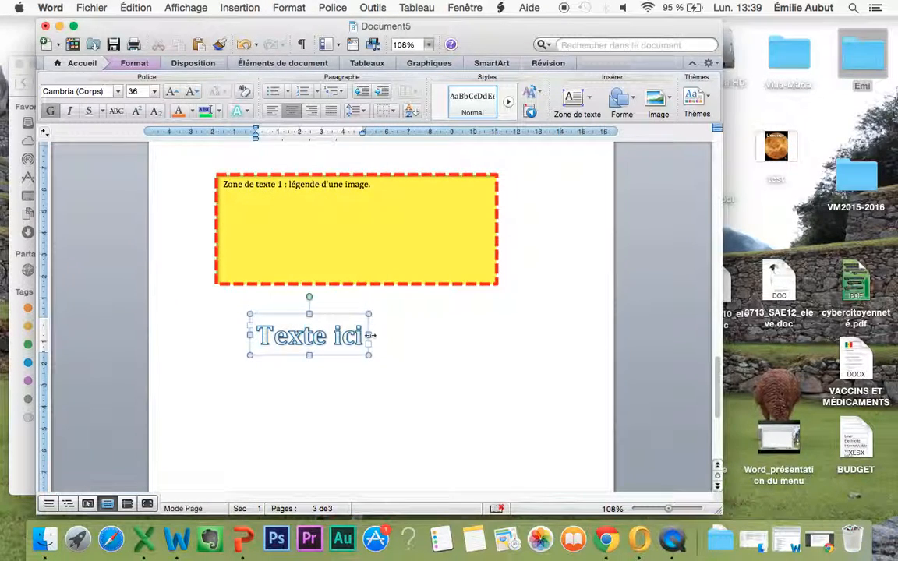
# - Replace the WordArt placeholder text with "WORDART" and select the whole object
pyautogui.moveTo(362, 335); pyautogui.dragTo(260, 334)
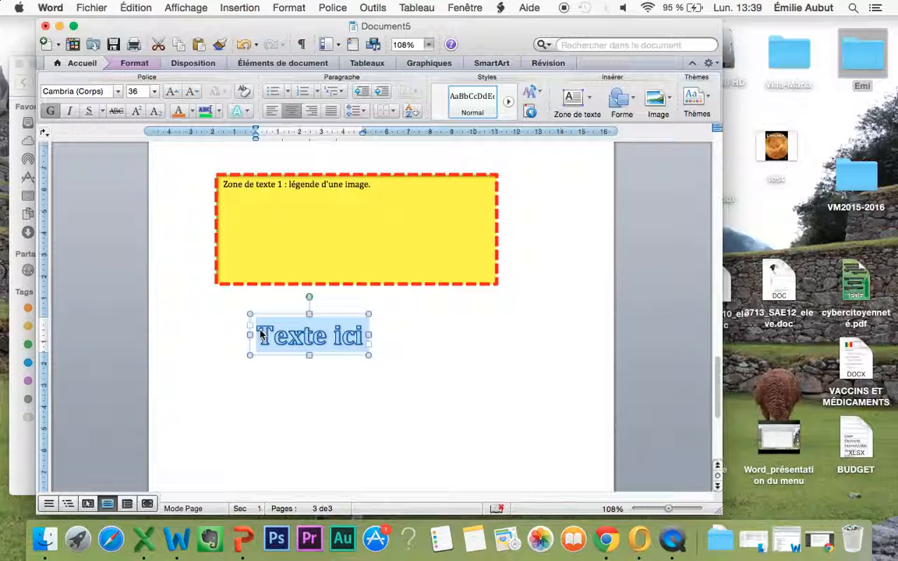
pyautogui.write('WORDART')
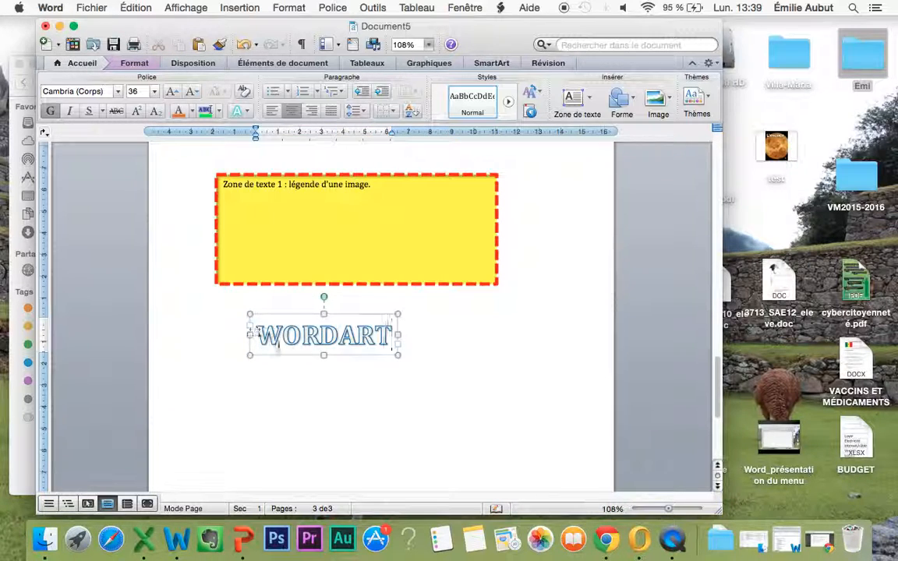
pyautogui.click(368, 316)
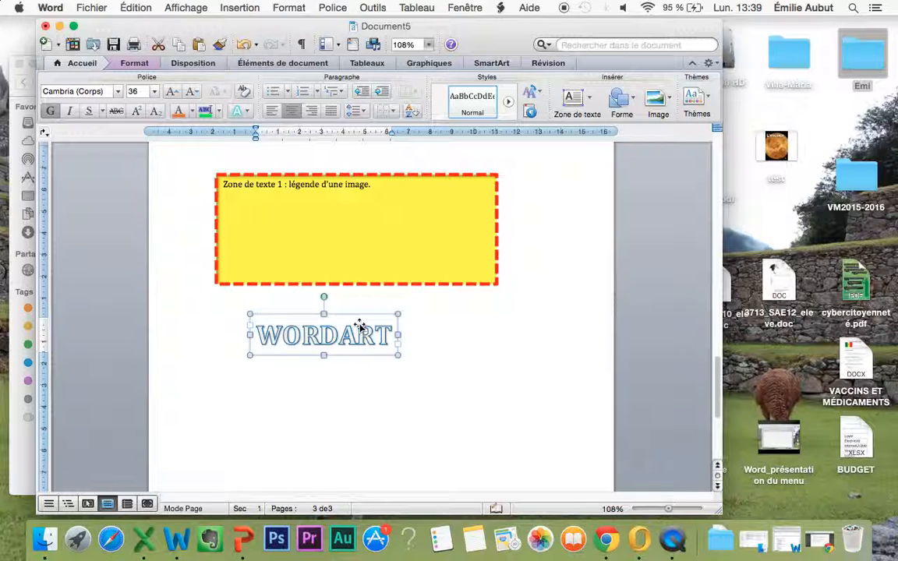
# - Fill the WordArt letters with the standard red color
pyautogui.click(139, 64)
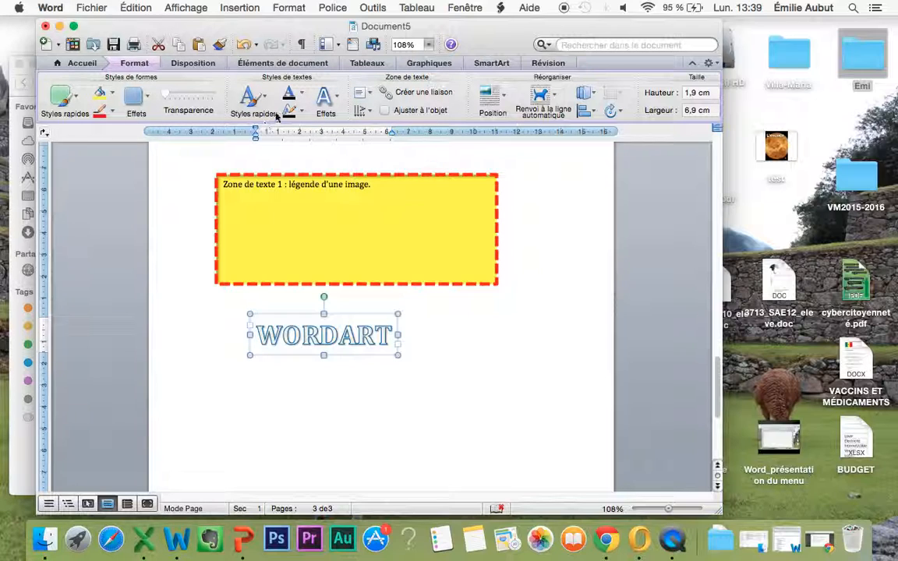
pyautogui.click(302, 93)
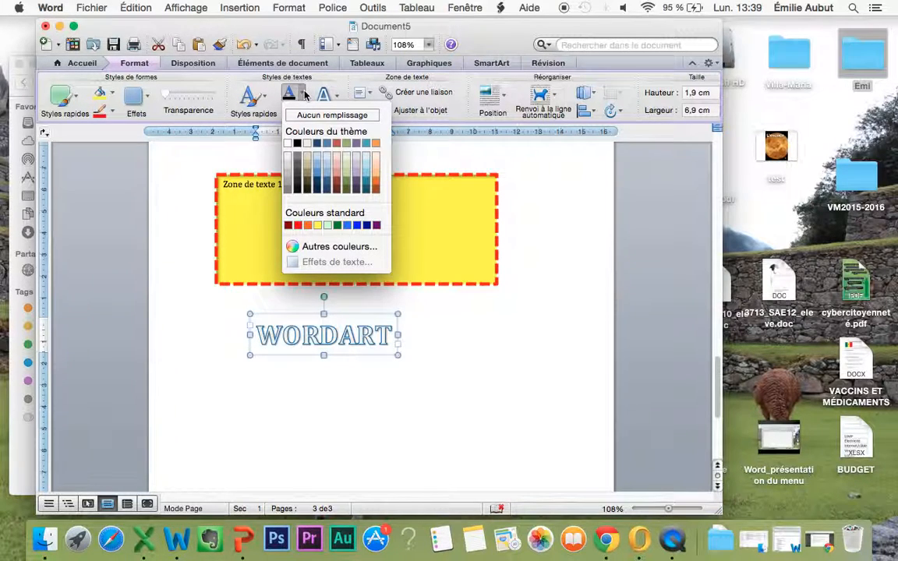
pyautogui.click(296, 226)
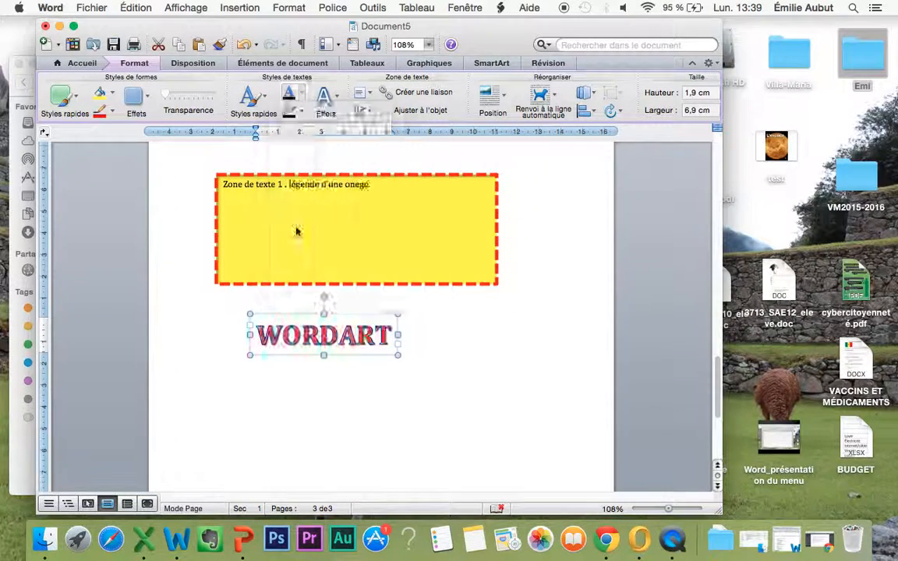
# - Apply a reflection effect (Reflets) to the WordArt text and give its letters a standard yellow outline
pyautogui.click(338, 102)
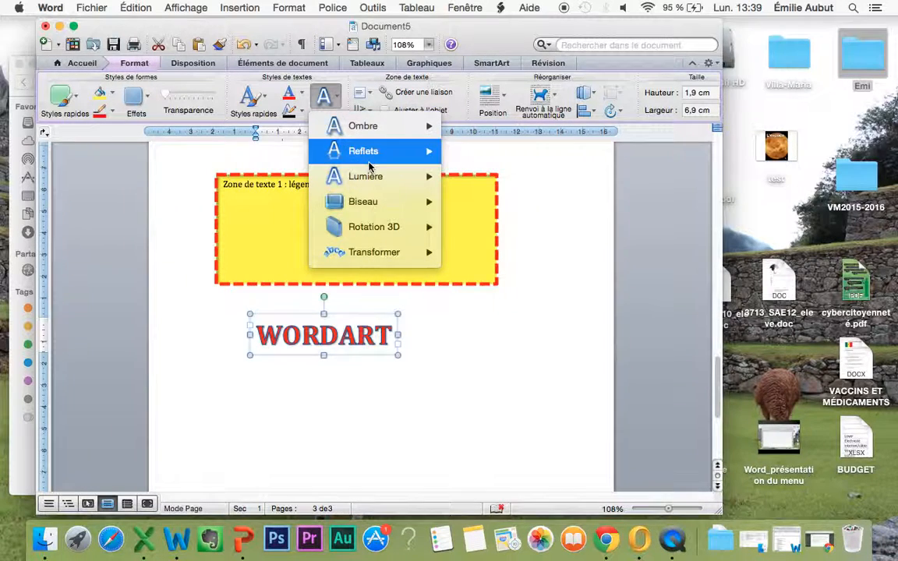
pyautogui.moveTo(390, 151)
pyautogui.click(500, 197)
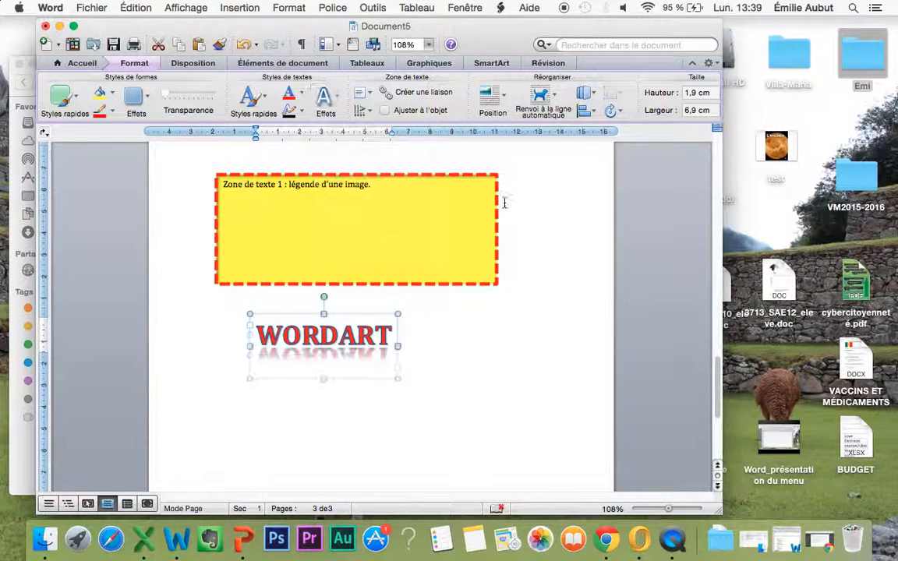
pyautogui.click(302, 113)
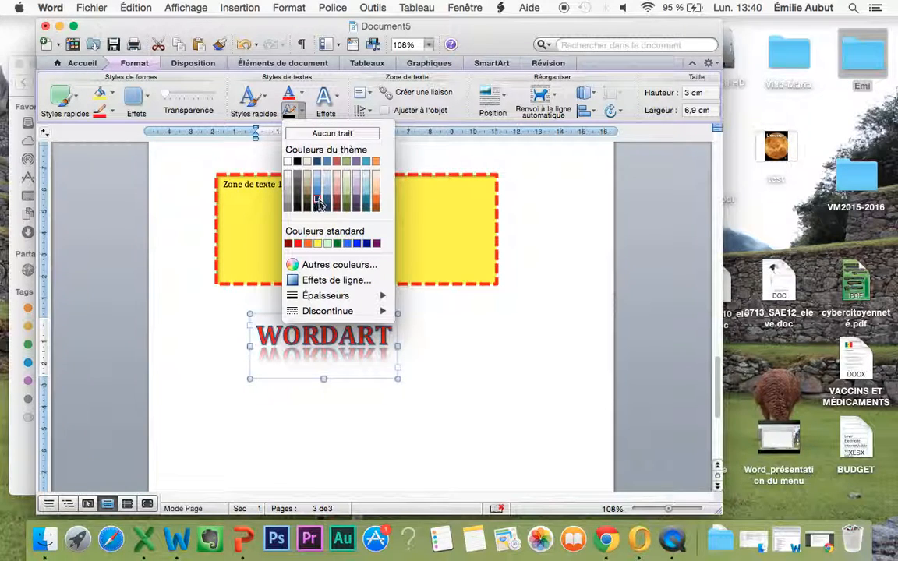
pyautogui.click(310, 243)
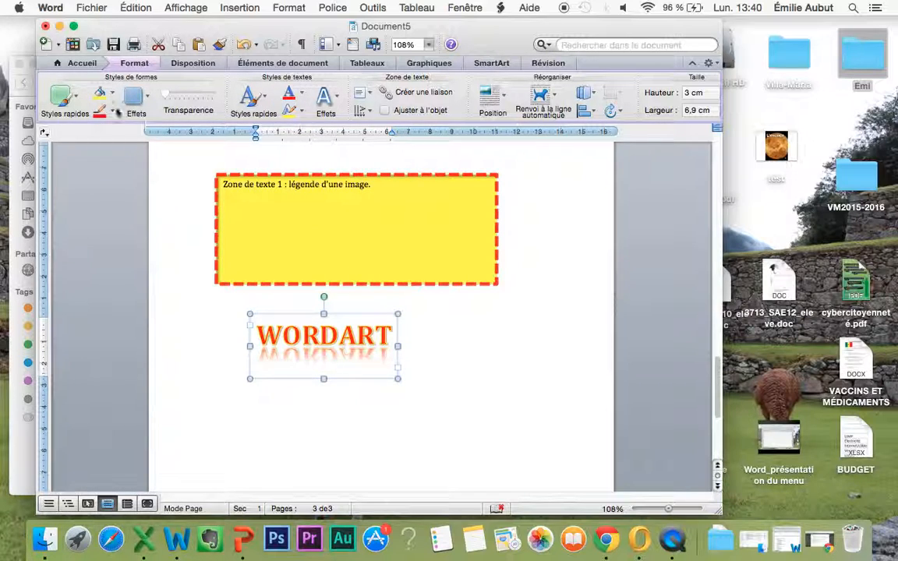
# - Deselect the WordArt and insert a blank equation on the line below the yellow text box
pyautogui.click(439, 413)
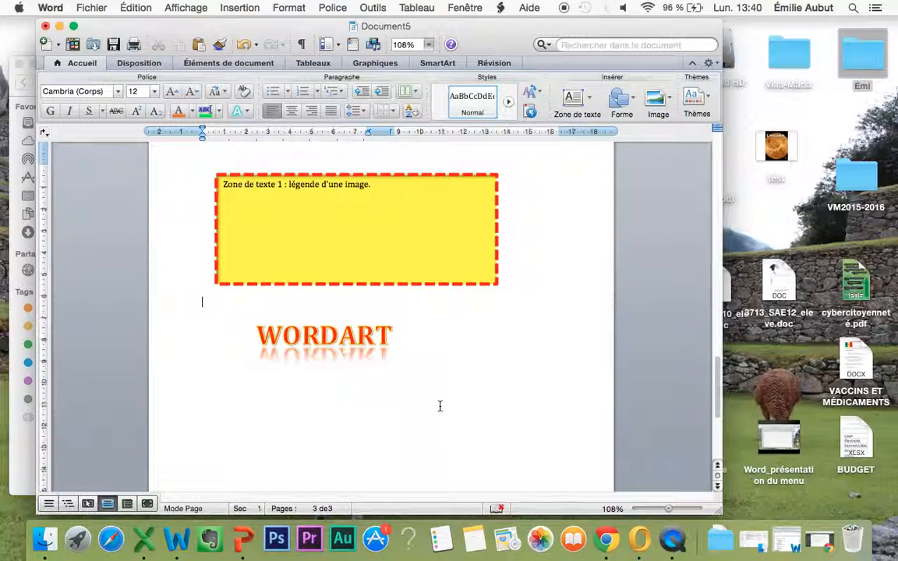
pyautogui.click(239, 8)
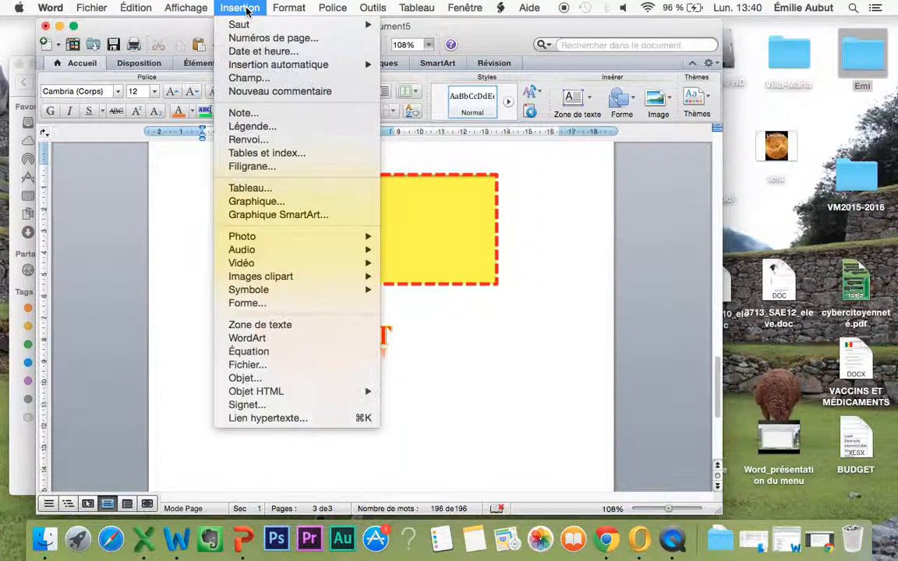
pyautogui.click(280, 351)
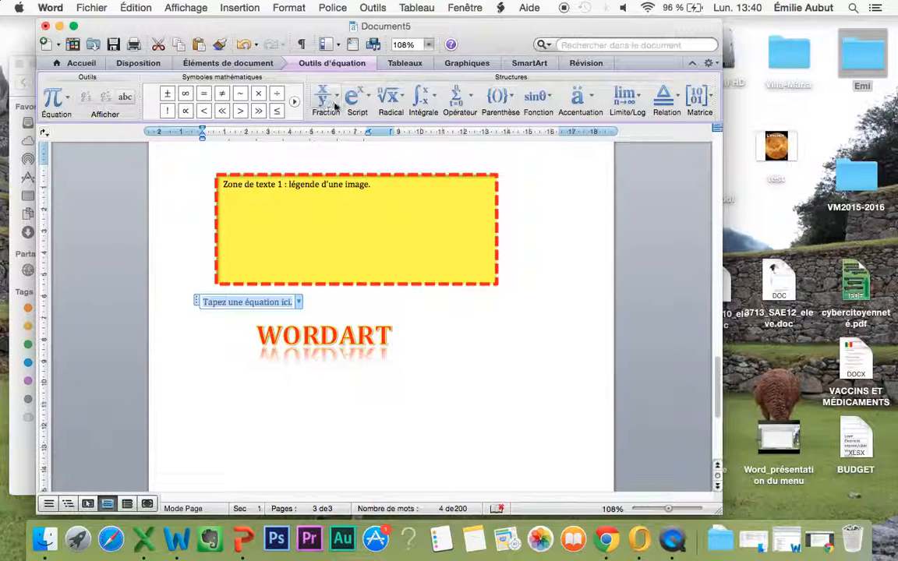
# - Examine the fraction, script, radical and function structures available for the equation
pyautogui.click(338, 97)
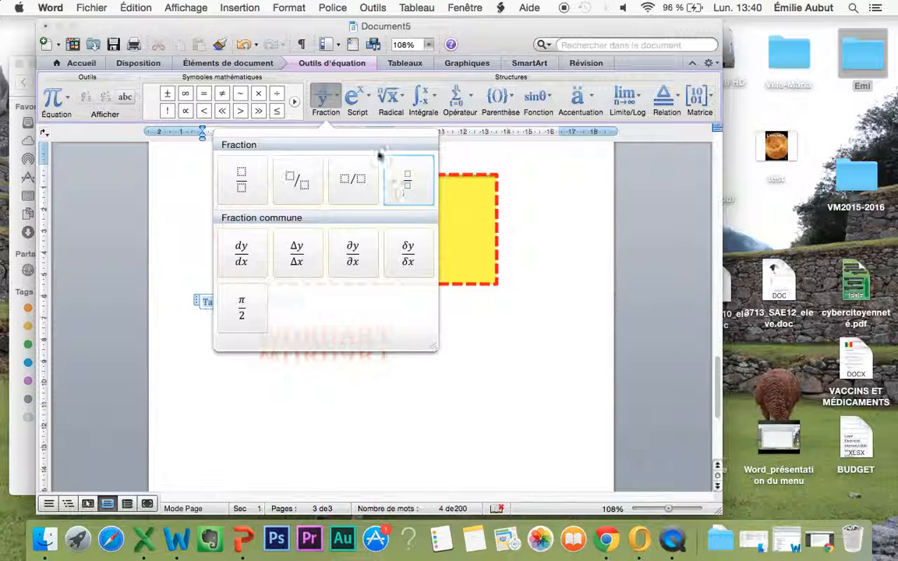
pyautogui.click(370, 109)
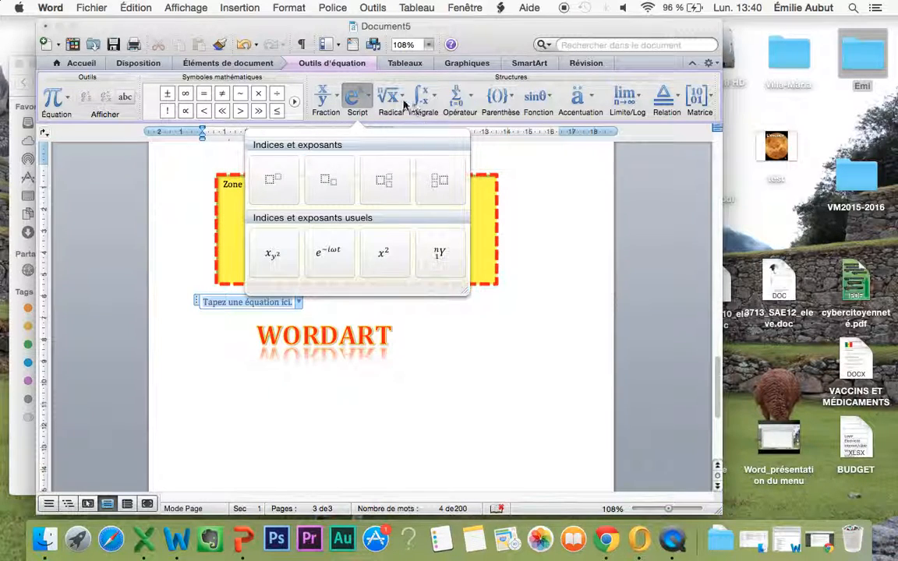
pyautogui.click(399, 99)
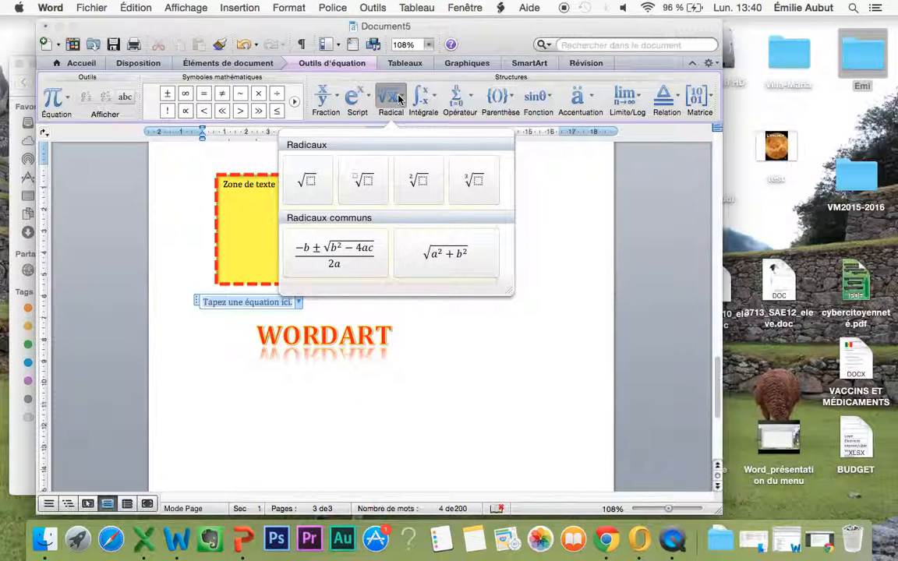
pyautogui.click(544, 103)
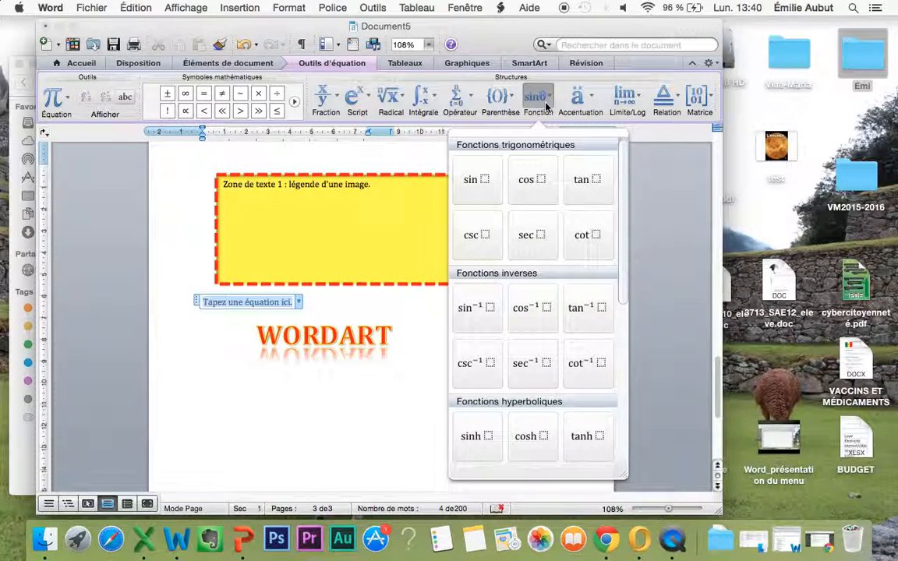
pyautogui.click(517, 44)
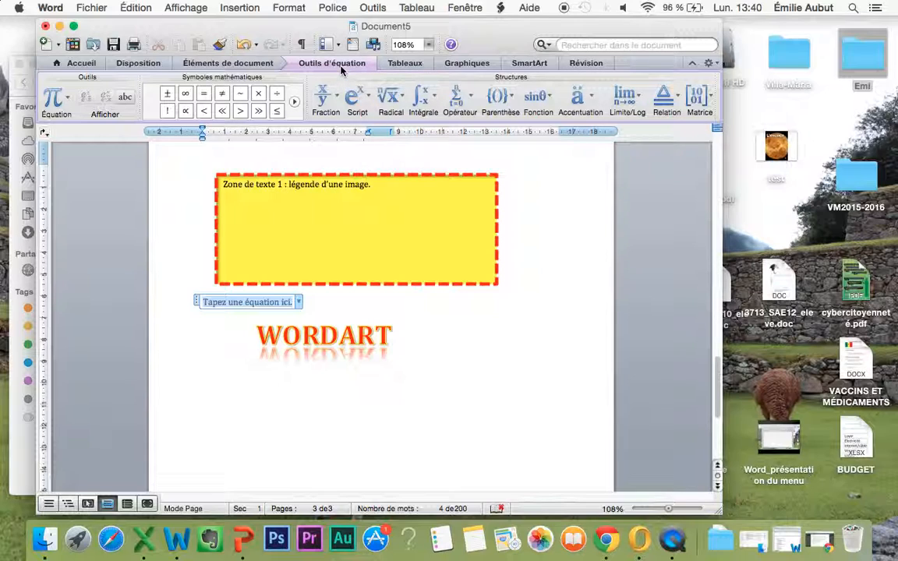
# - Fill the equation placeholder with a stacked fraction with numerator 1 and denominator 2, then leave the equation
pyautogui.click(266, 304)
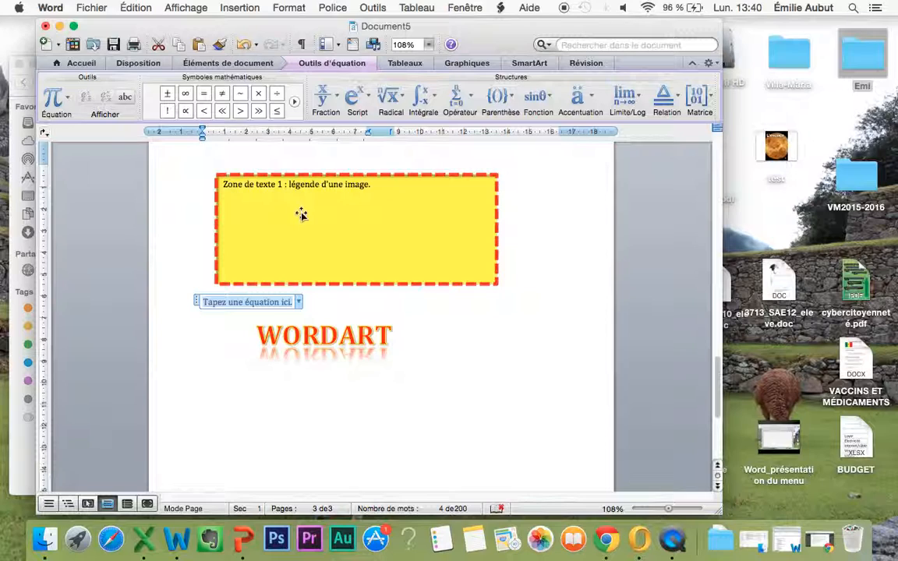
pyautogui.click(337, 104)
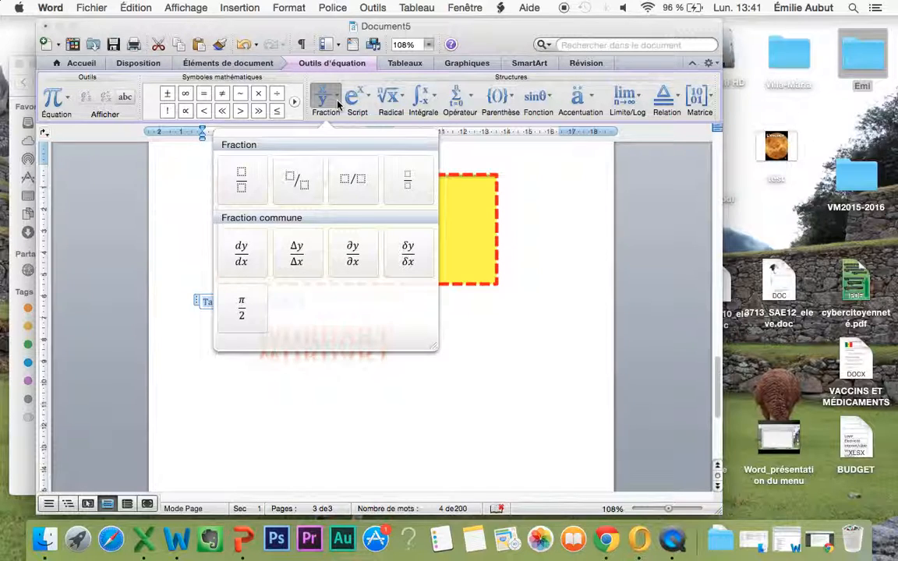
pyautogui.click(242, 181)
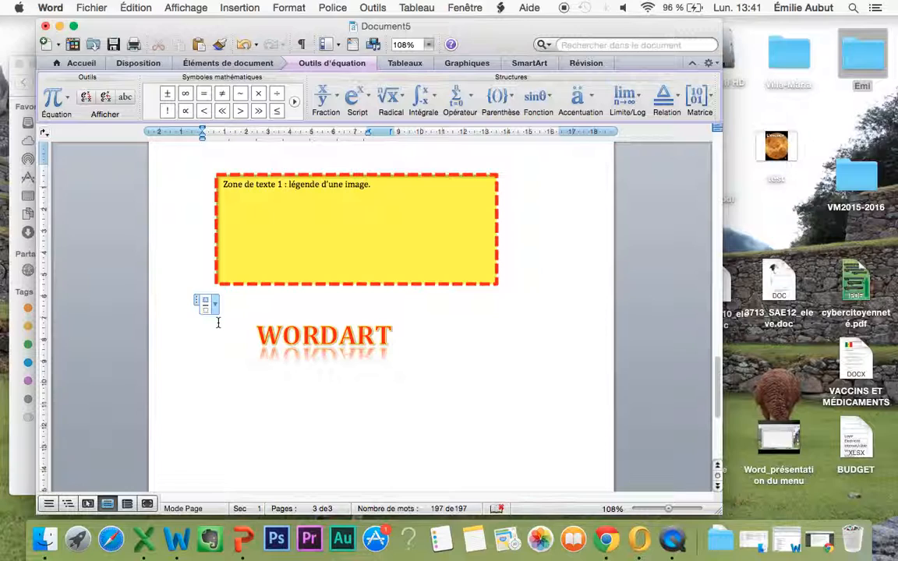
pyautogui.click(205, 301)
pyautogui.write('1')
pyautogui.click(205, 309)
pyautogui.write('2')
pyautogui.click(207, 352)
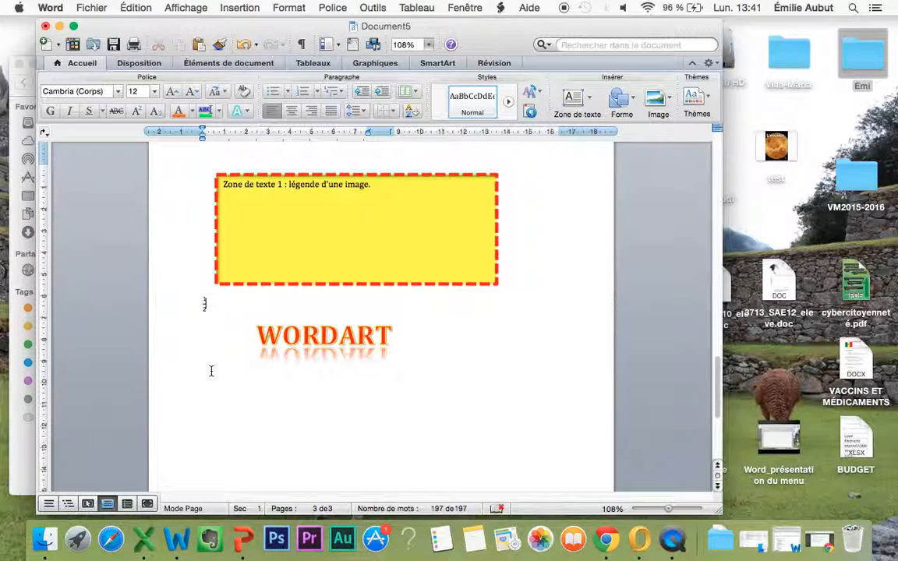
# - Extend the 1/2 equation with an equals sign and a second stacked fraction, 2/4
pyautogui.click(205, 304)
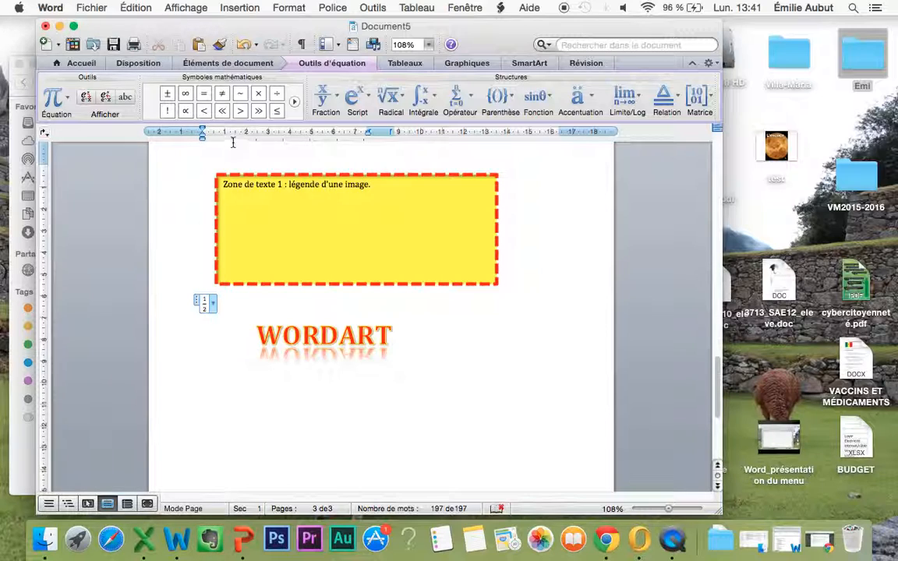
pyautogui.click(205, 95)
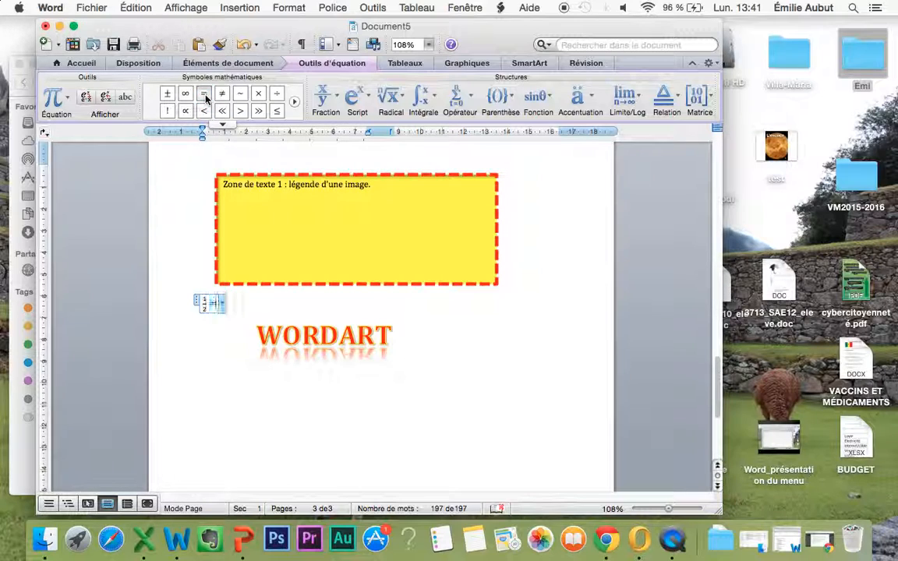
pyautogui.click(337, 105)
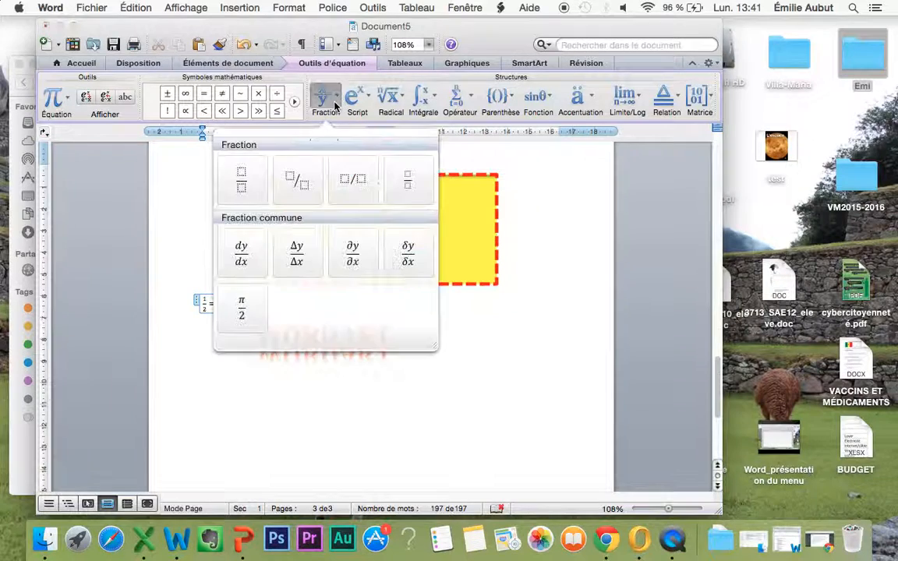
pyautogui.click(241, 183)
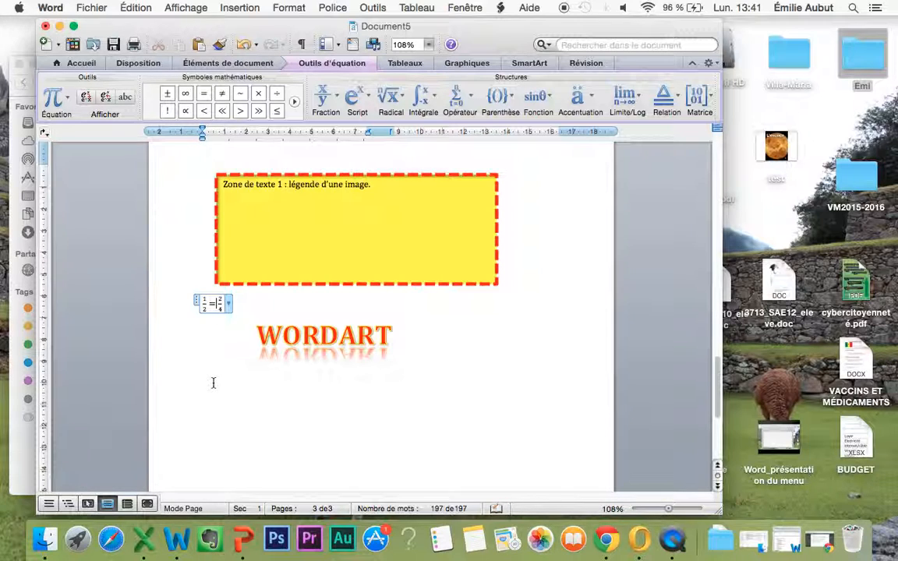
# - Leave the equation and insert a hexagon about 3.9 cm high and wide below the WordArt
pyautogui.click(323, 297)
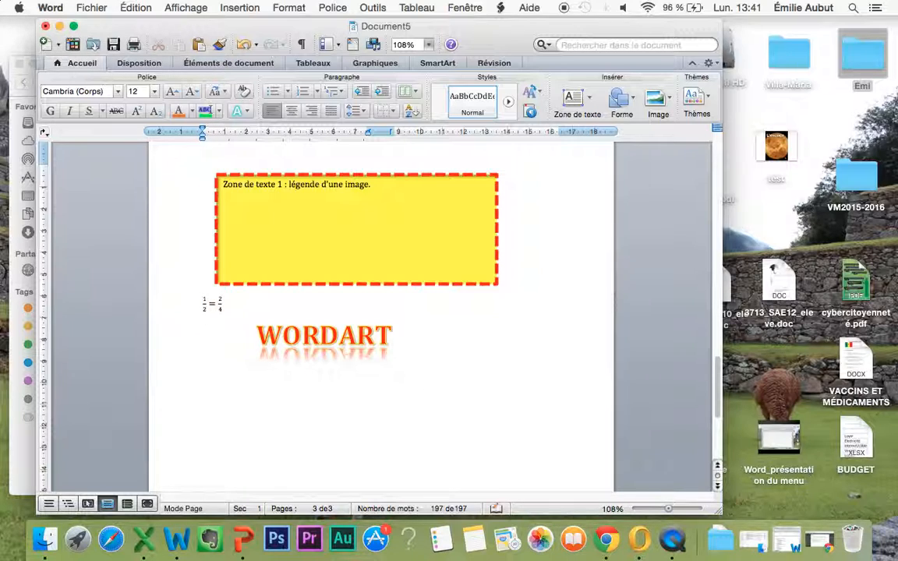
pyautogui.click(240, 7)
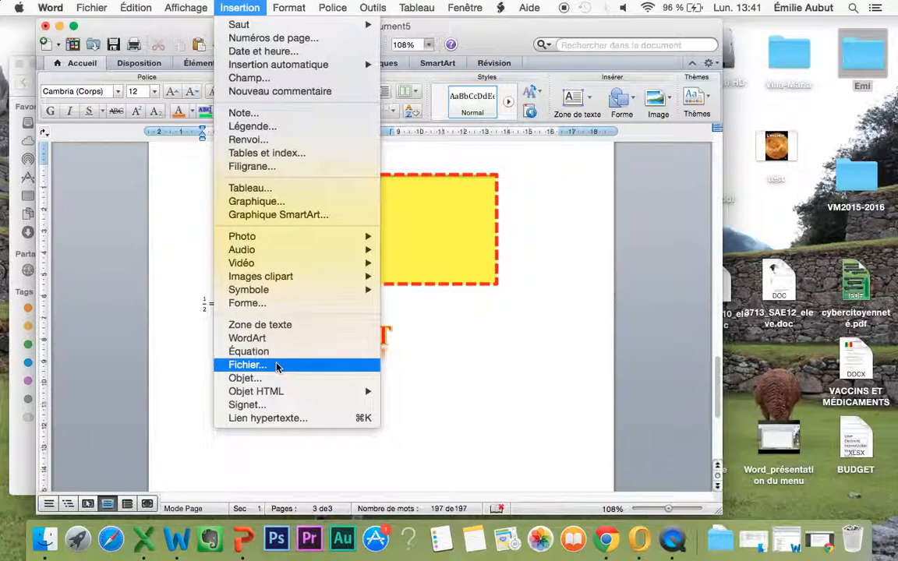
pyautogui.click(281, 304)
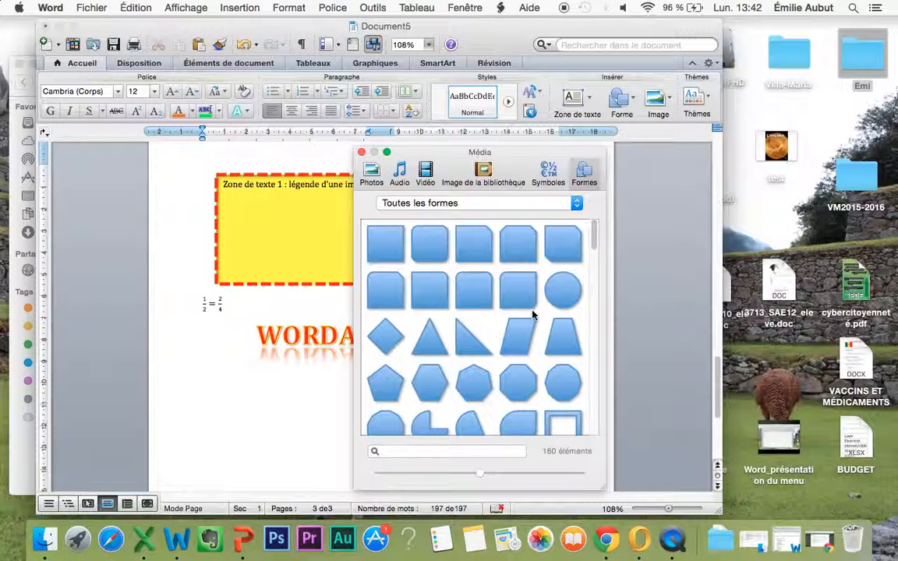
pyautogui.scroll(-10, 534, 314)
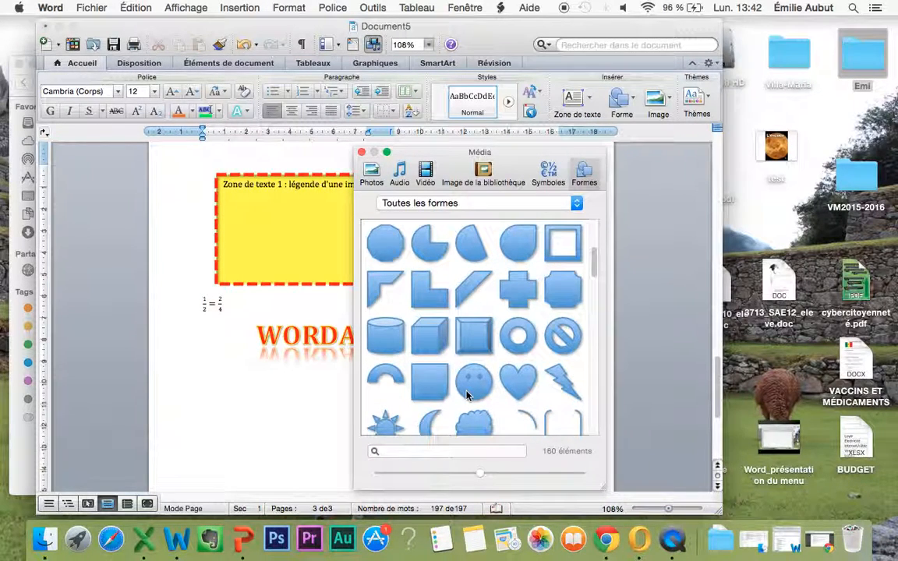
pyautogui.scroll(-12, 467, 396)
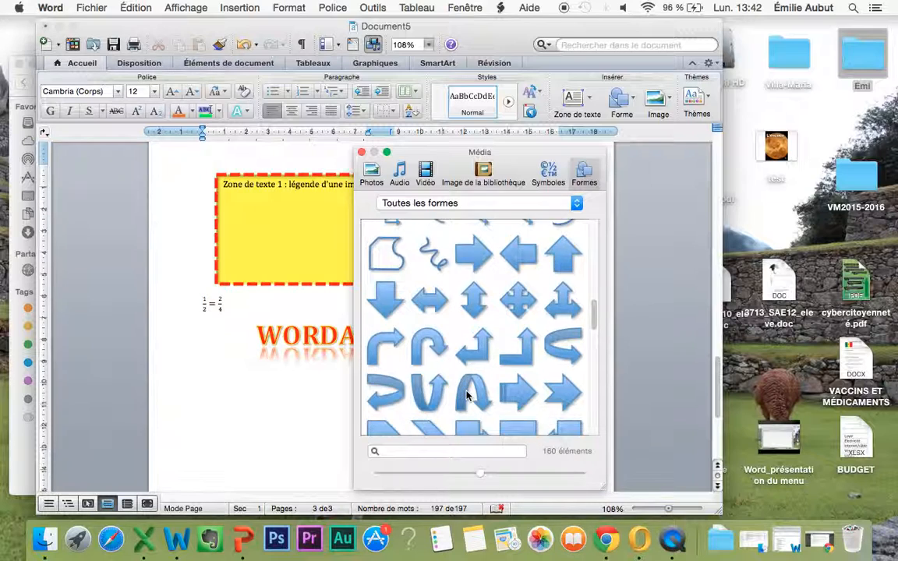
pyautogui.scroll(-12, 467, 396)
pyautogui.scroll(15, 467, 394)
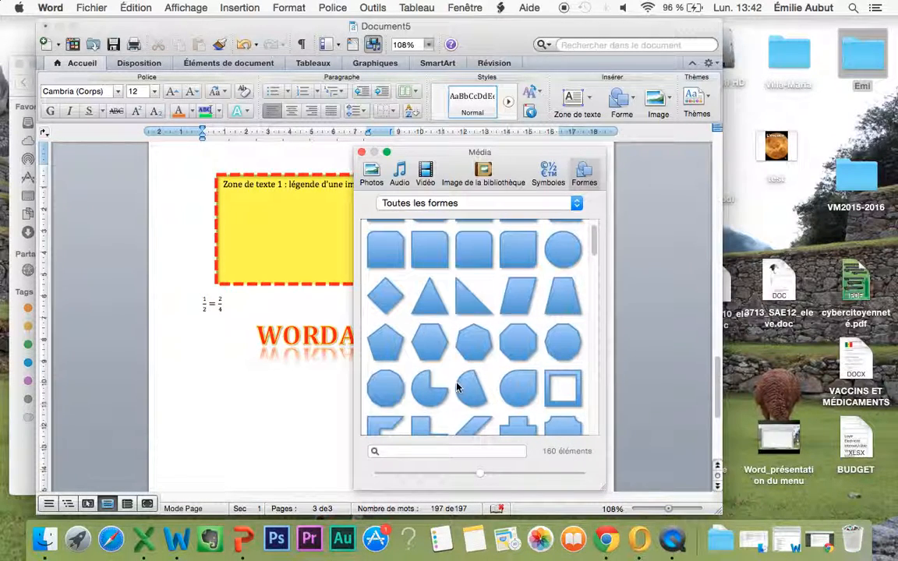
pyautogui.scroll(-5, 444, 331)
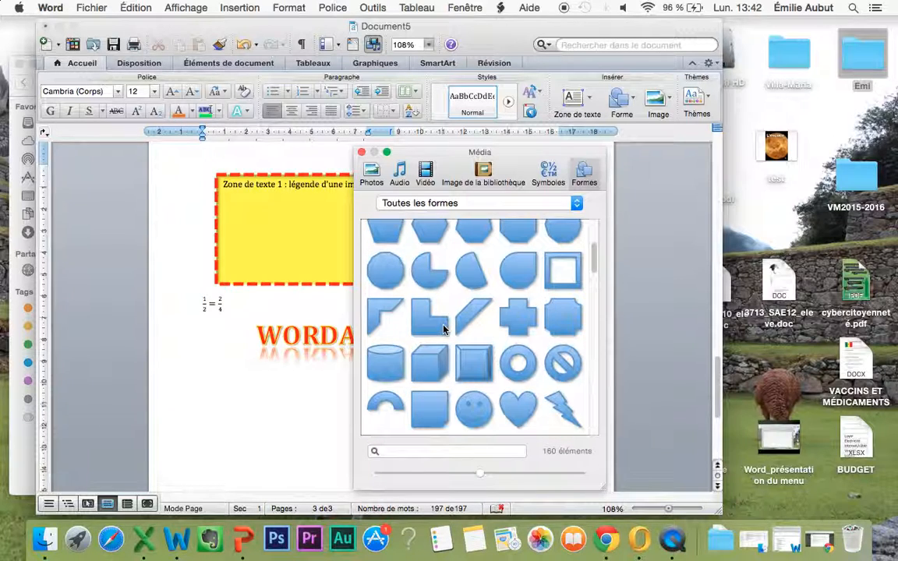
pyautogui.scroll(3, 441, 324)
pyautogui.click(433, 295)
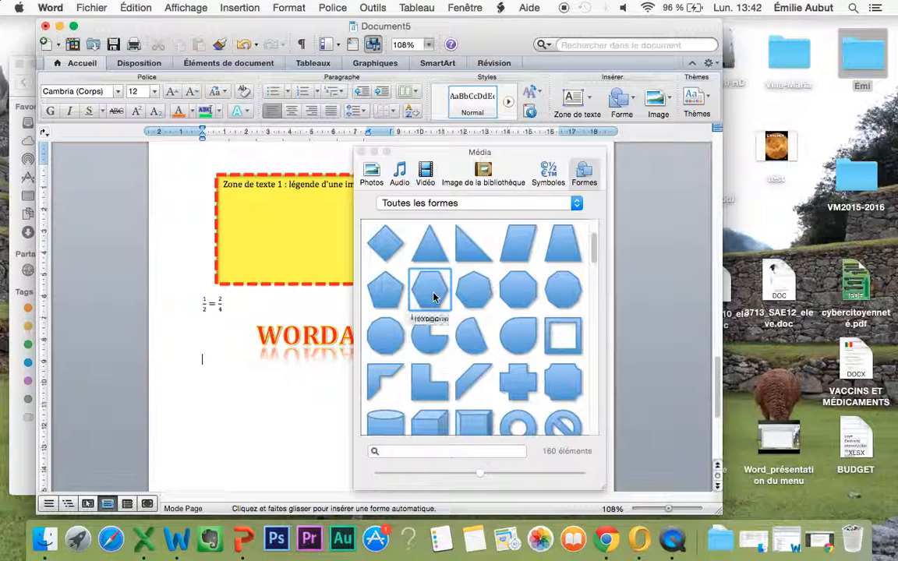
pyautogui.moveTo(195, 390)
pyautogui.mouseDown()
pyautogui.moveTo(284, 455)
pyautogui.moveTo(278, 473)
pyautogui.mouseUp()
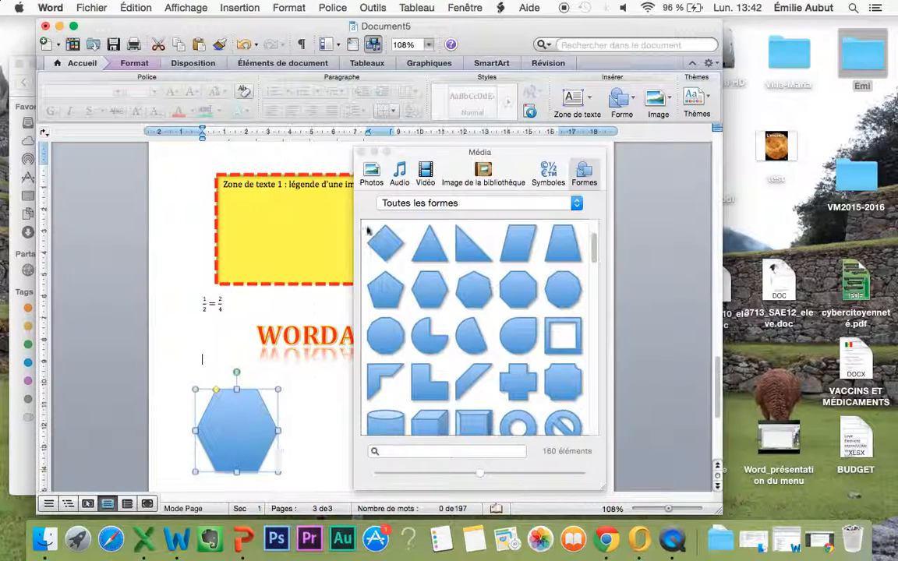
pyautogui.click(361, 152)
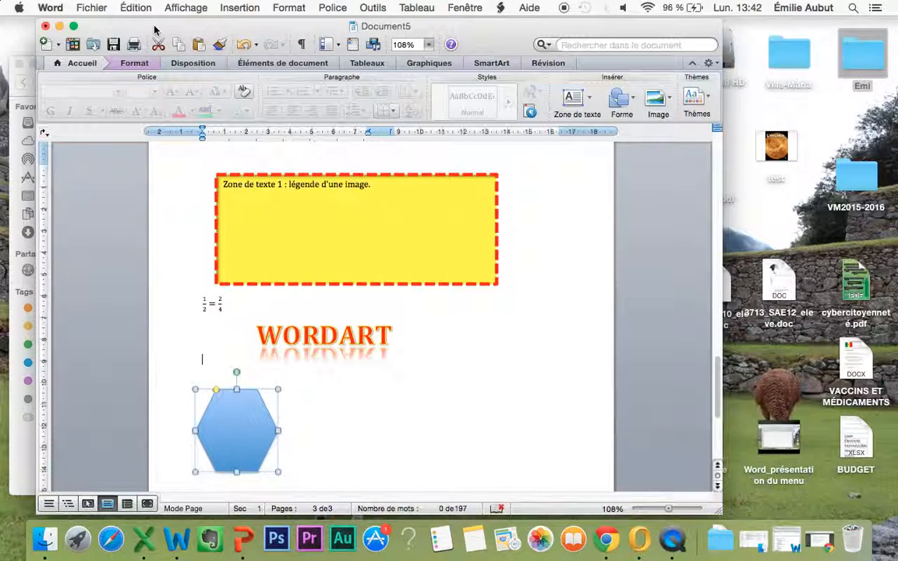
# - Apply a reflection effect to the hexagon
pyautogui.click(137, 66)
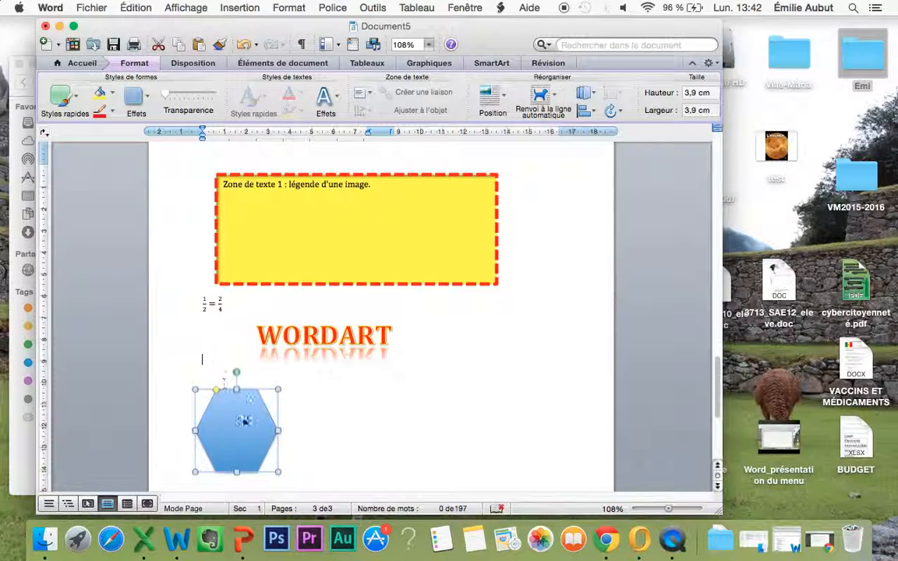
pyautogui.click(147, 102)
pyautogui.moveTo(173, 150)
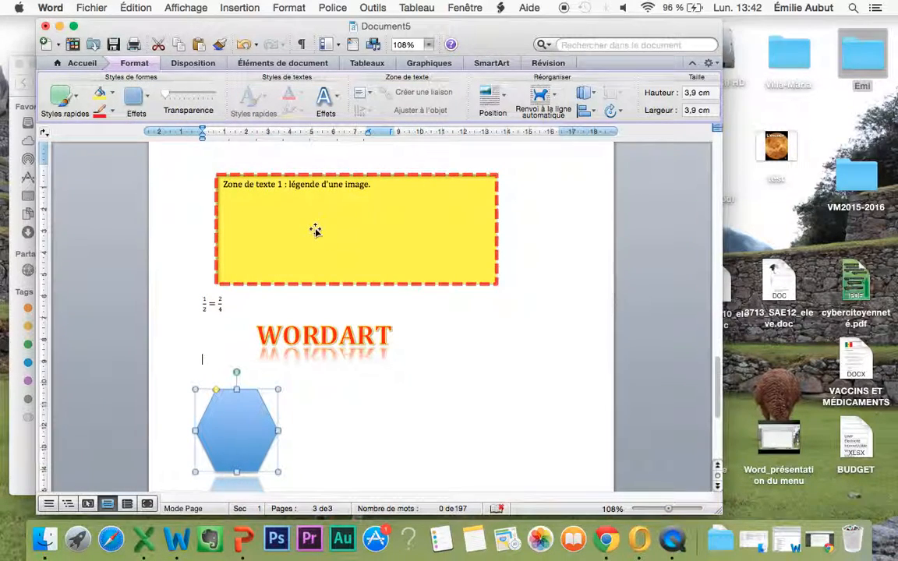
# - Give the hexagon a standard blue outline and a standard yellow fill, then deselect it
pyautogui.click(114, 114)
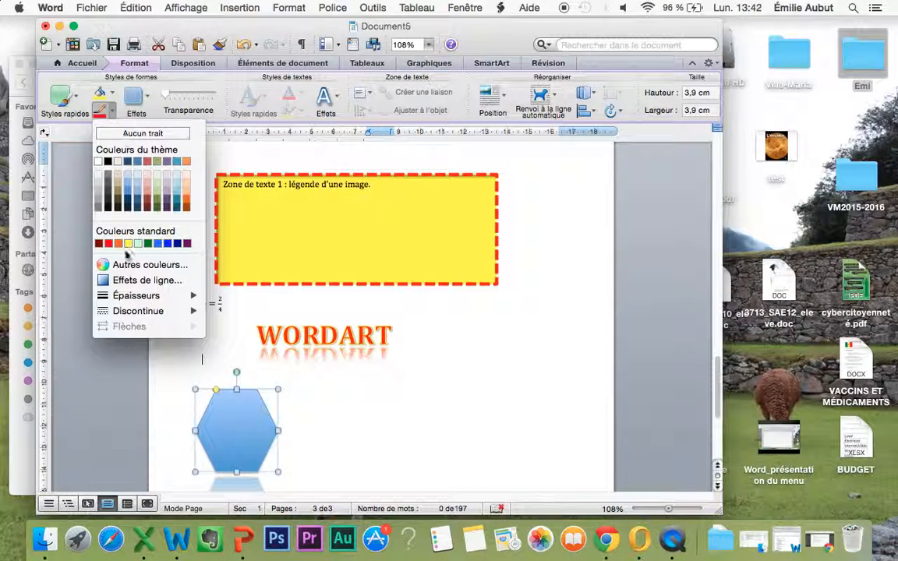
pyautogui.click(169, 243)
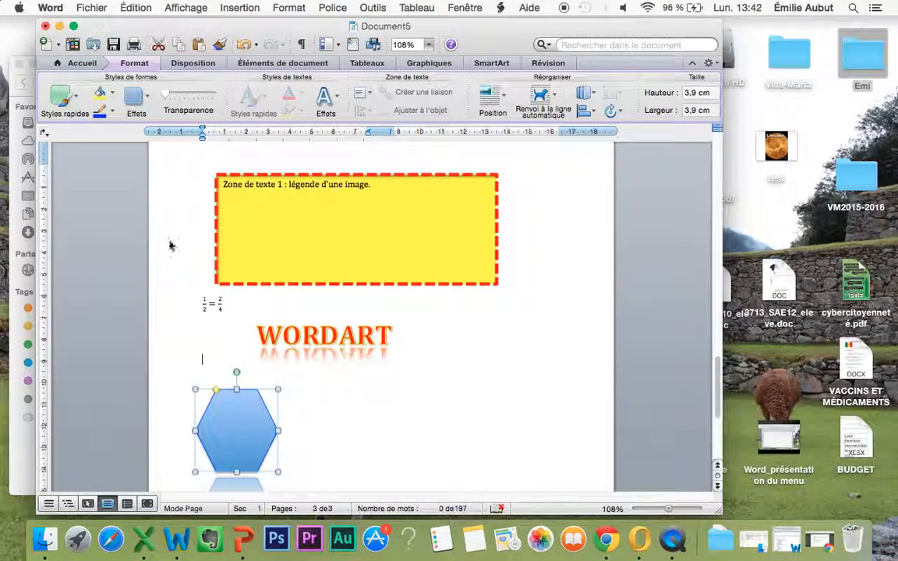
pyautogui.click(112, 92)
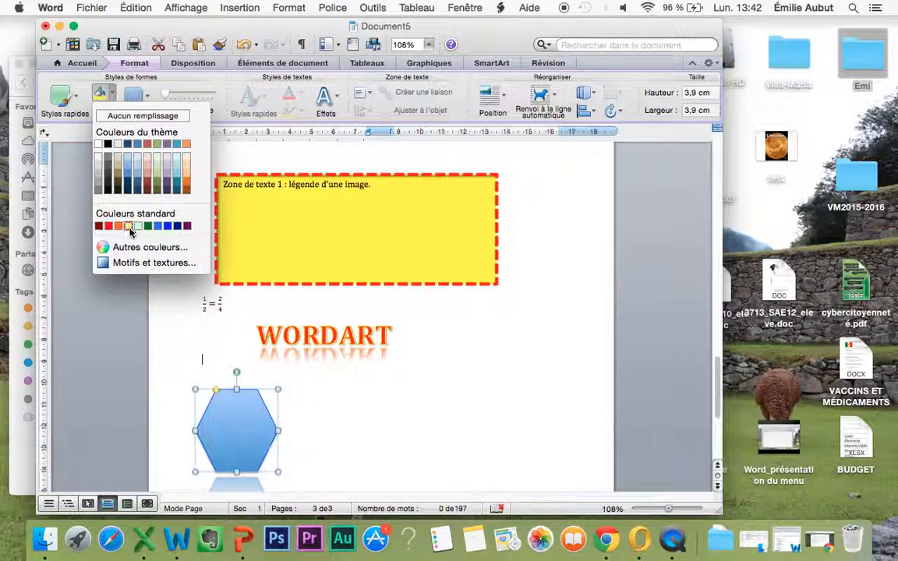
pyautogui.click(126, 226)
pyautogui.scroll(-2, 335, 421)
pyautogui.click(348, 389)
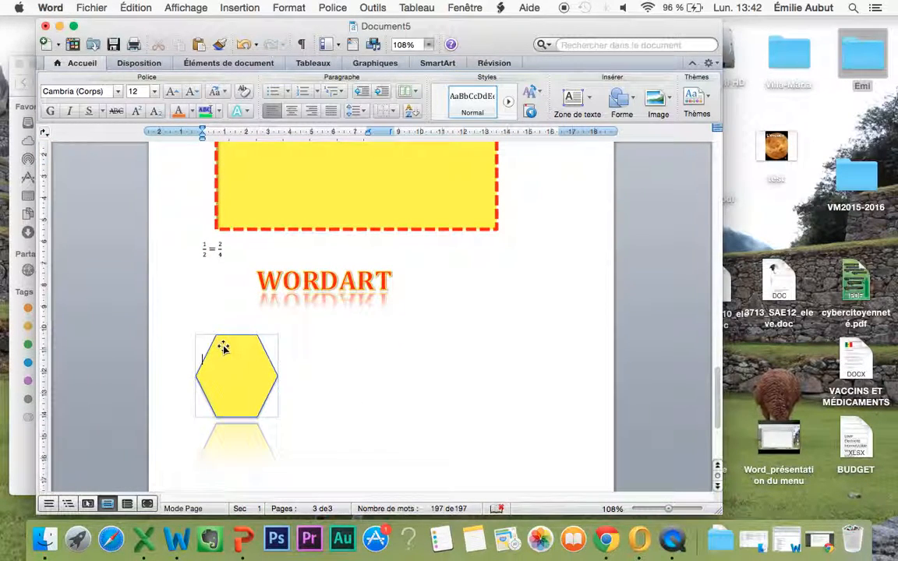
# - Insert the image file titanic-plank3 from the Documents folder into the page
pyautogui.click(237, 7)
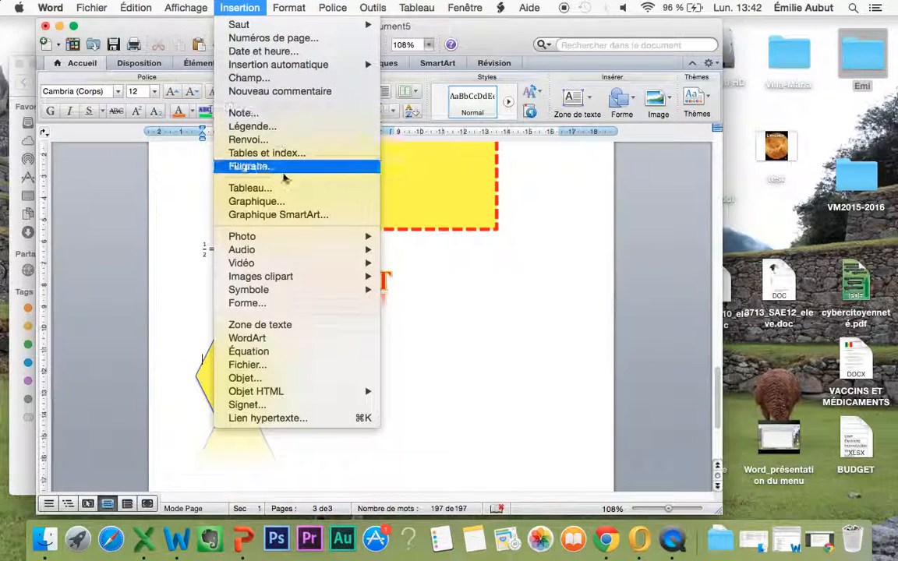
pyautogui.moveTo(290, 238)
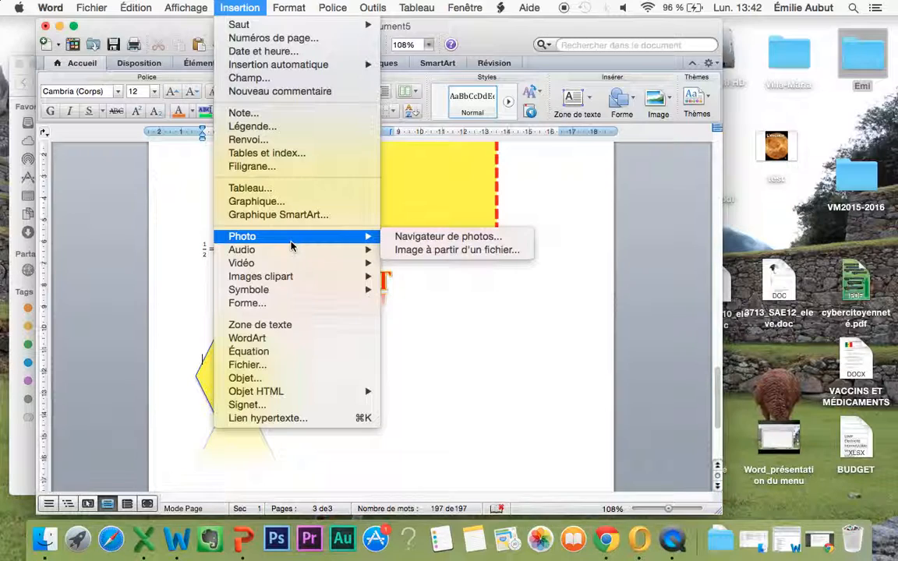
pyautogui.click(454, 250)
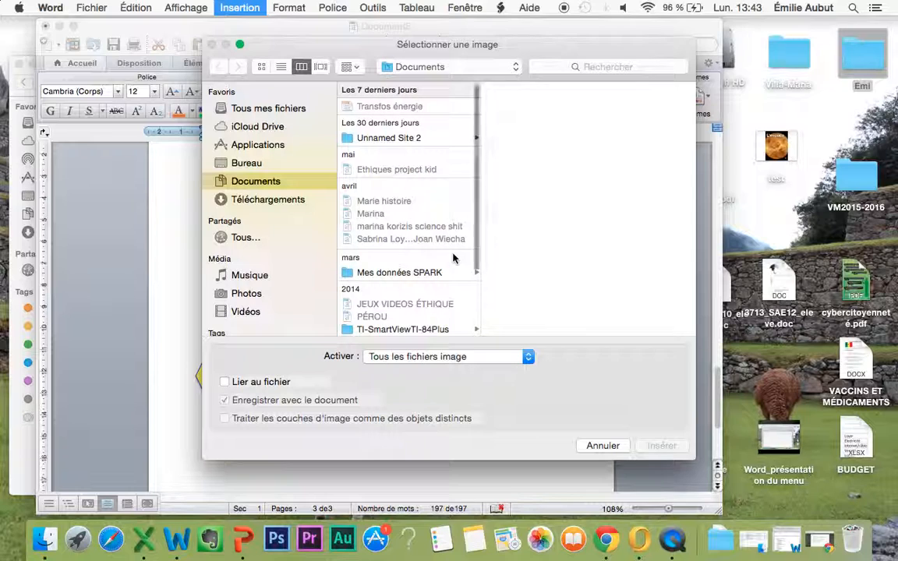
pyautogui.scroll(-5, 405, 243)
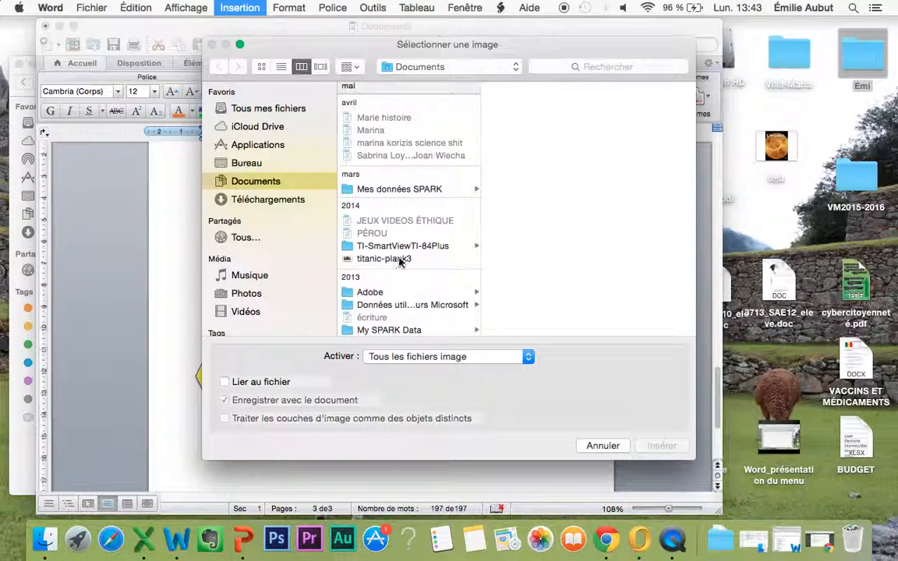
pyautogui.click(400, 258)
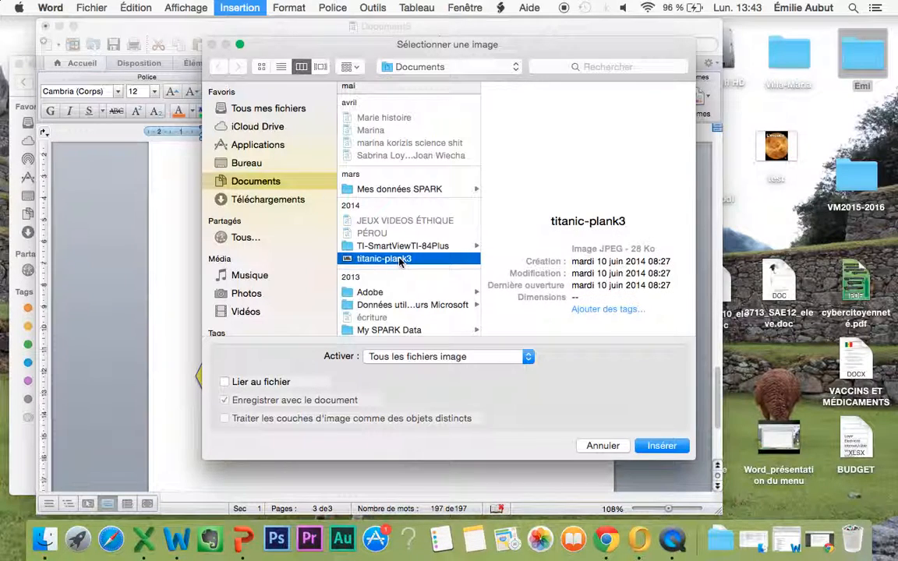
pyautogui.click(676, 451)
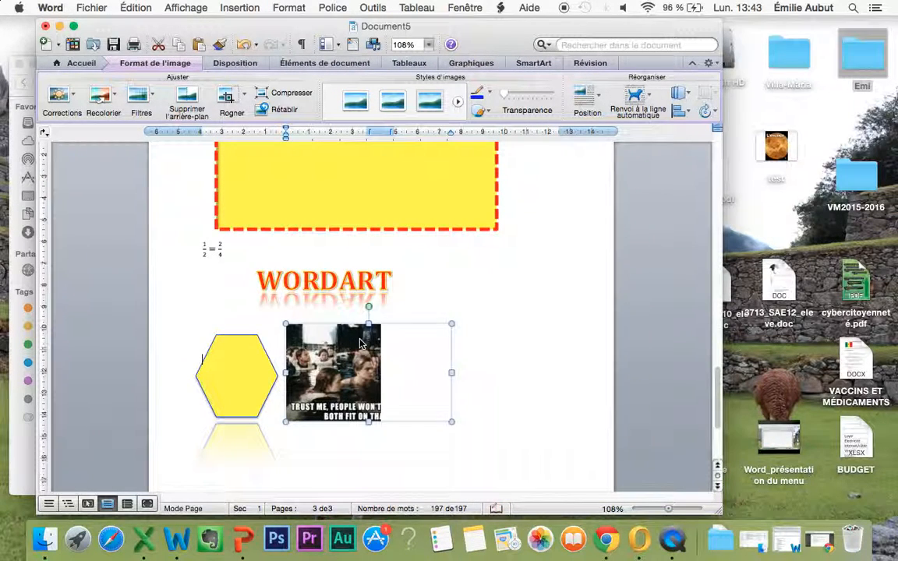
# - Try to move the inserted picture freely while it is still aligned with the text
pyautogui.click(479, 307)
pyautogui.click(348, 370)
pyautogui.moveTo(348, 369); pyautogui.dragTo(339, 333)
pyautogui.scroll(-2, 328, 257)
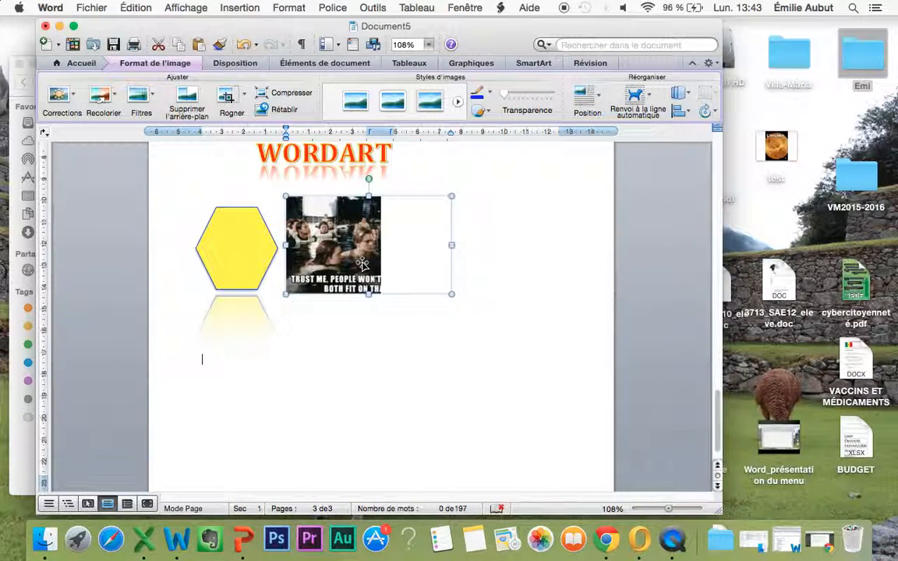
pyautogui.moveTo(362, 263); pyautogui.dragTo(215, 375)
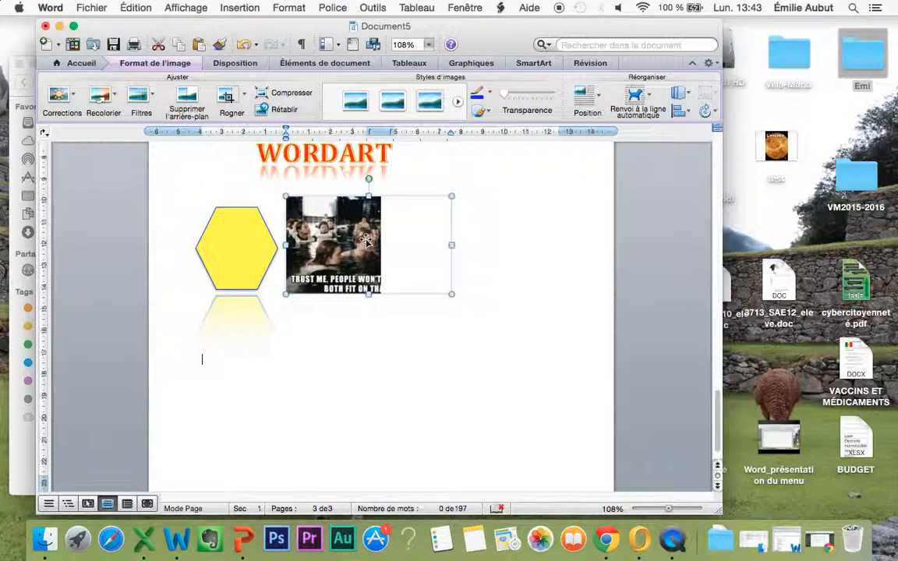
# - Set the picture's text wrapping to Rapproché and move the picture below the hexagon
pyautogui.click(165, 66)
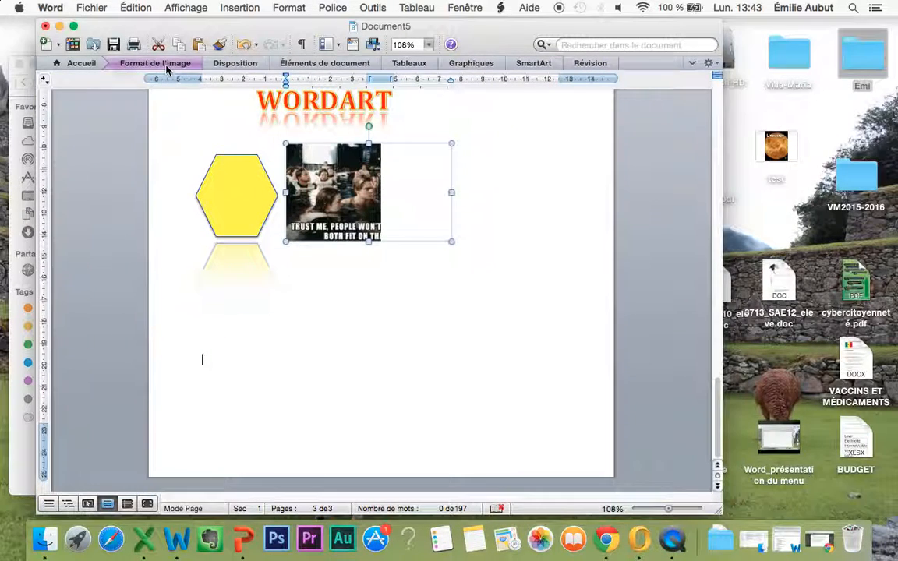
pyautogui.click(163, 65)
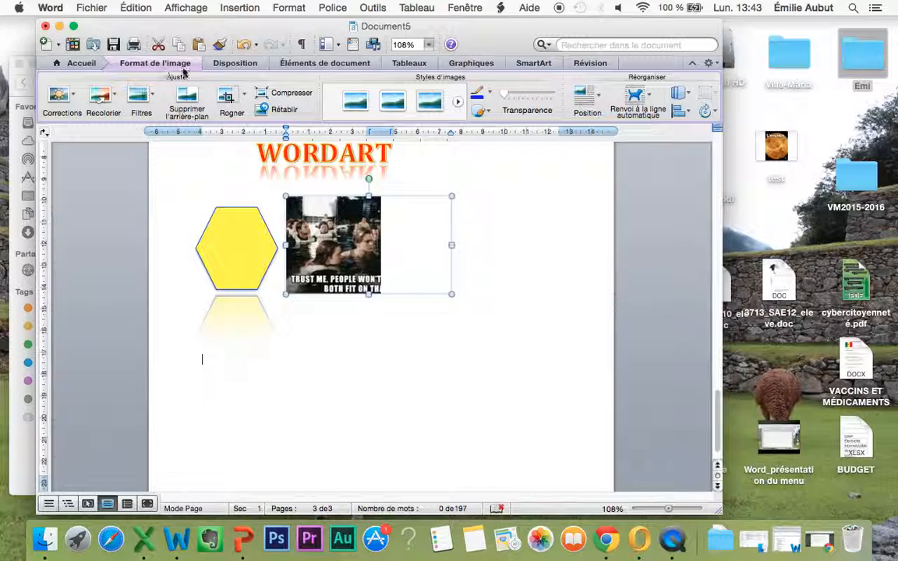
pyautogui.click(649, 103)
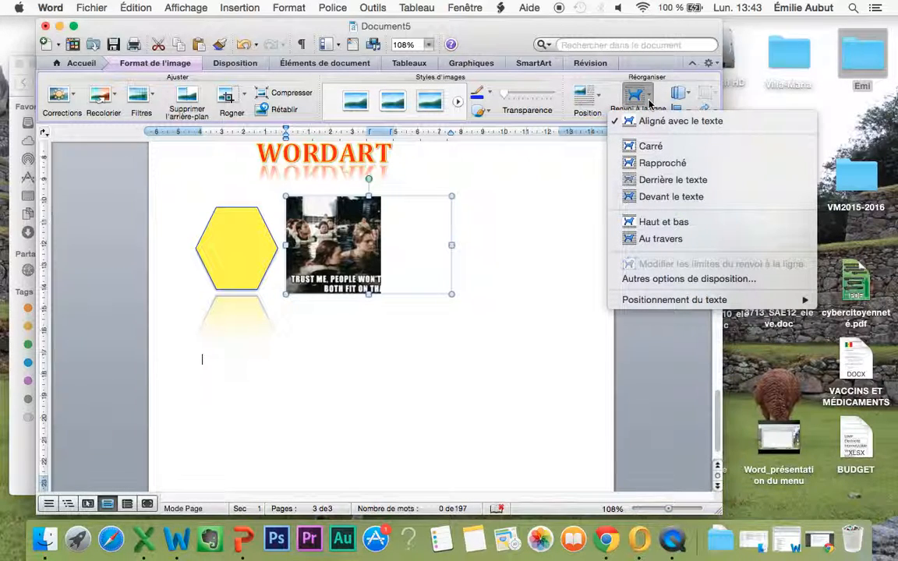
pyautogui.click(658, 164)
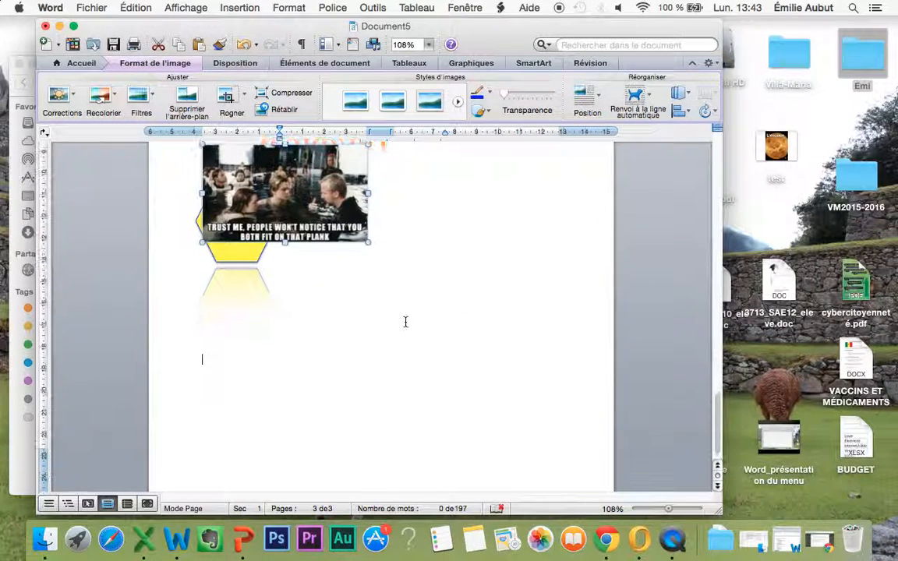
pyautogui.moveTo(314, 202); pyautogui.dragTo(479, 307)
pyautogui.moveTo(476, 309); pyautogui.dragTo(333, 359)
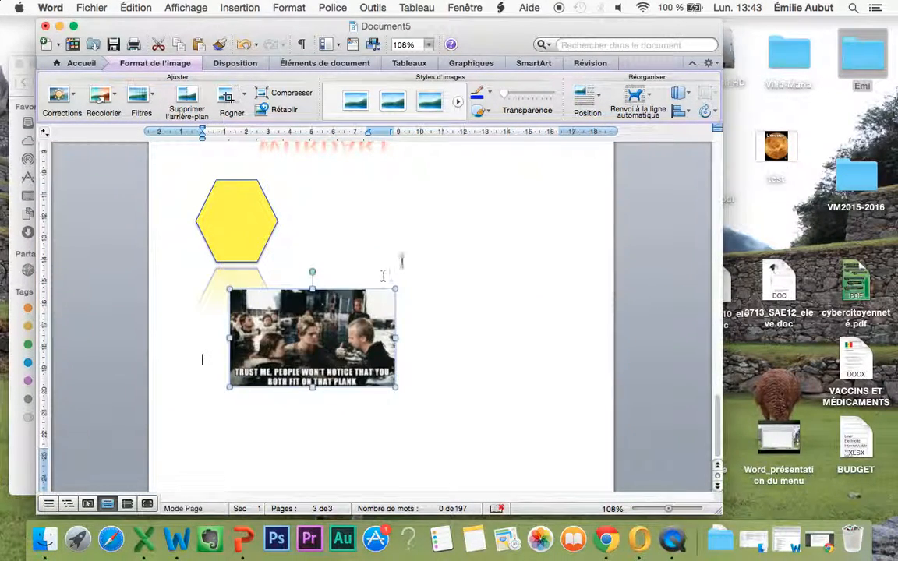
# - Set the picture's text wrapping to Derrière le texte and move it up to page 2, behind the second text column
pyautogui.click(651, 102)
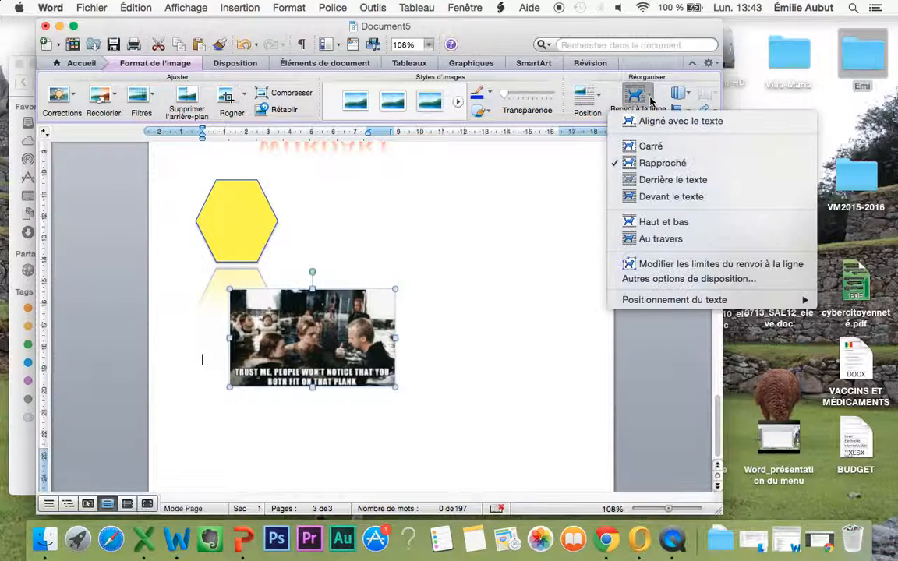
pyautogui.click(652, 180)
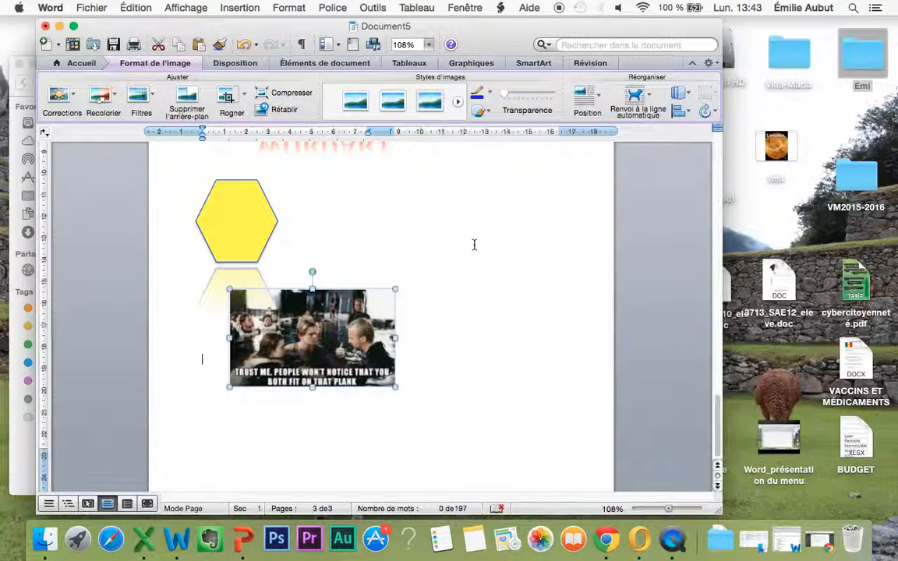
pyautogui.scroll(2, 474, 245)
pyautogui.moveTo(348, 408); pyautogui.dragTo(423, 222)
pyautogui.scroll(6, 424, 222)
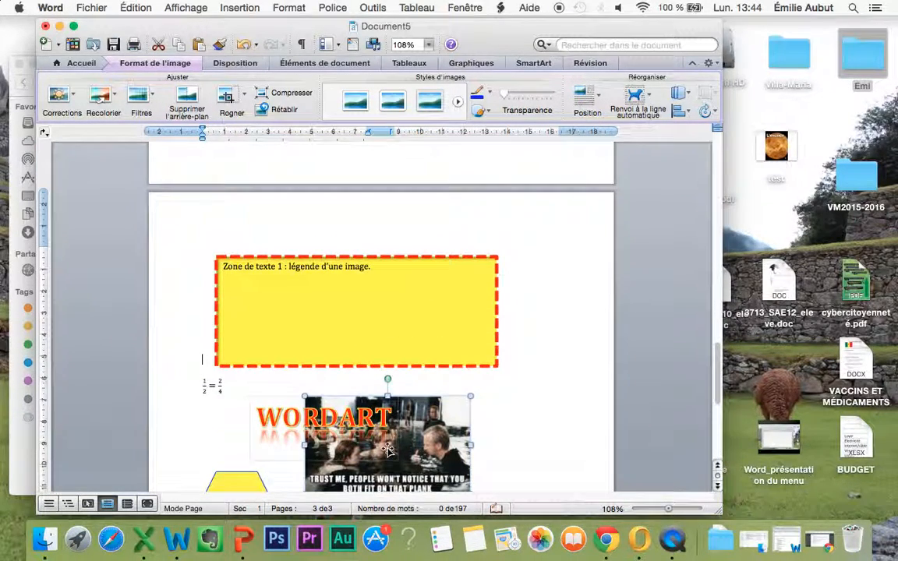
pyautogui.moveTo(441, 436); pyautogui.dragTo(503, 195)
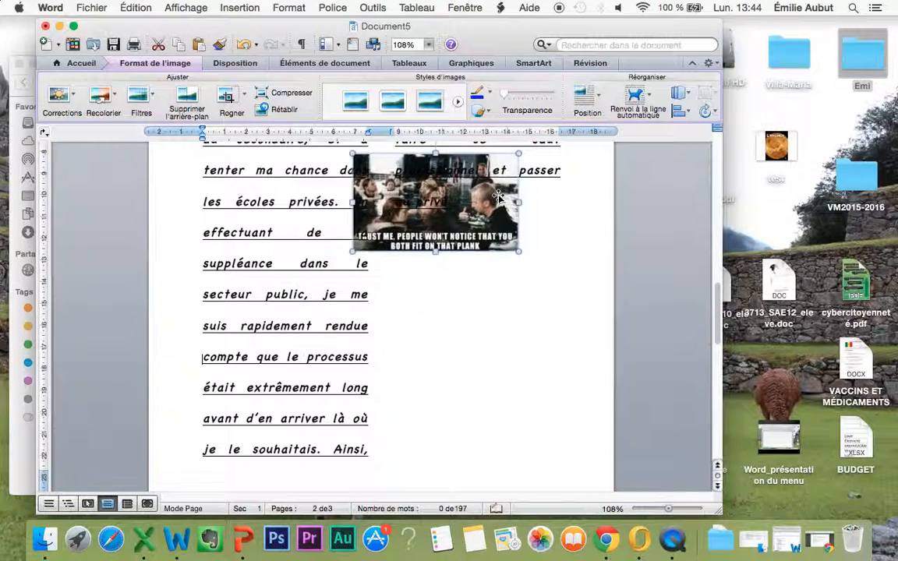
pyautogui.scroll(5, 499, 195)
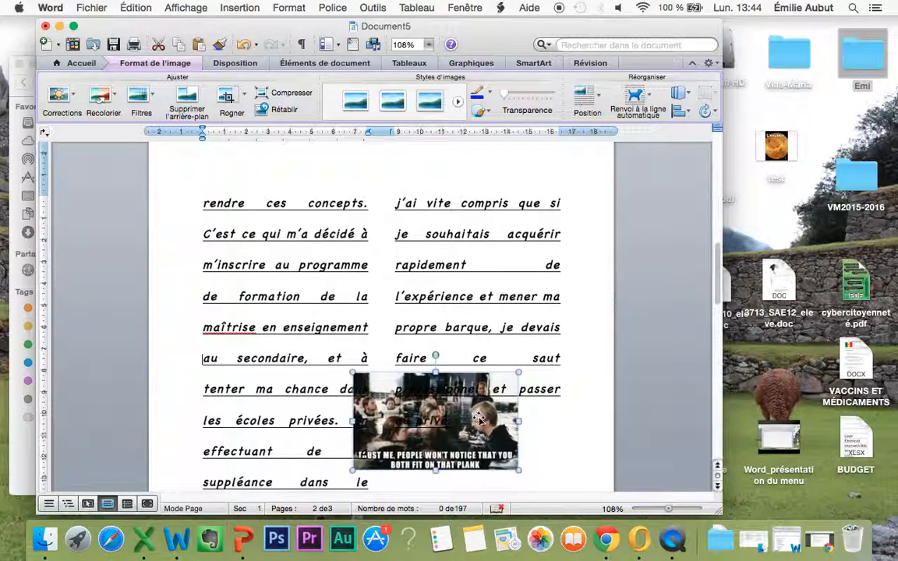
pyautogui.moveTo(484, 423); pyautogui.dragTo(397, 272)
pyautogui.click(81, 63)
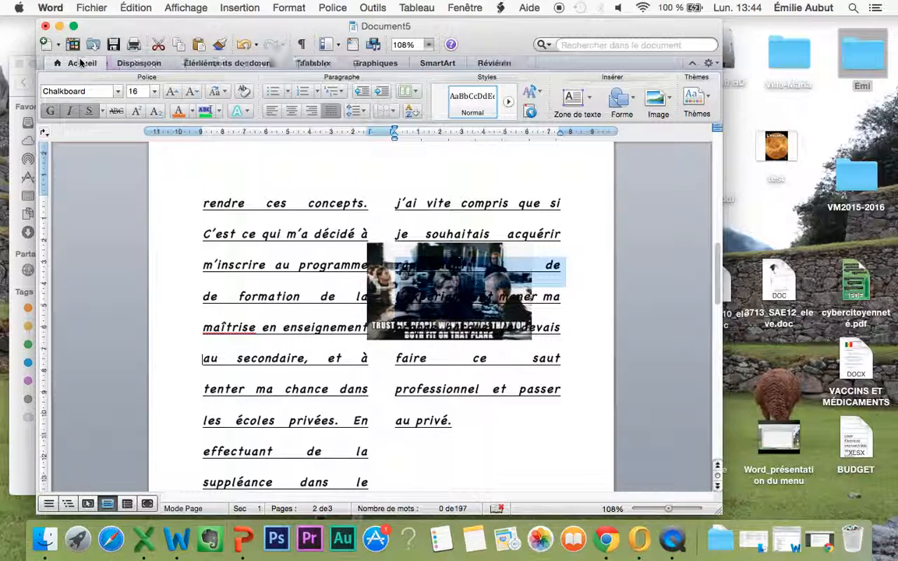
# - Change the font colour of the selected words "rapidement de l'expérience et" over the picture to the standard yellow
pyautogui.click(192, 112)
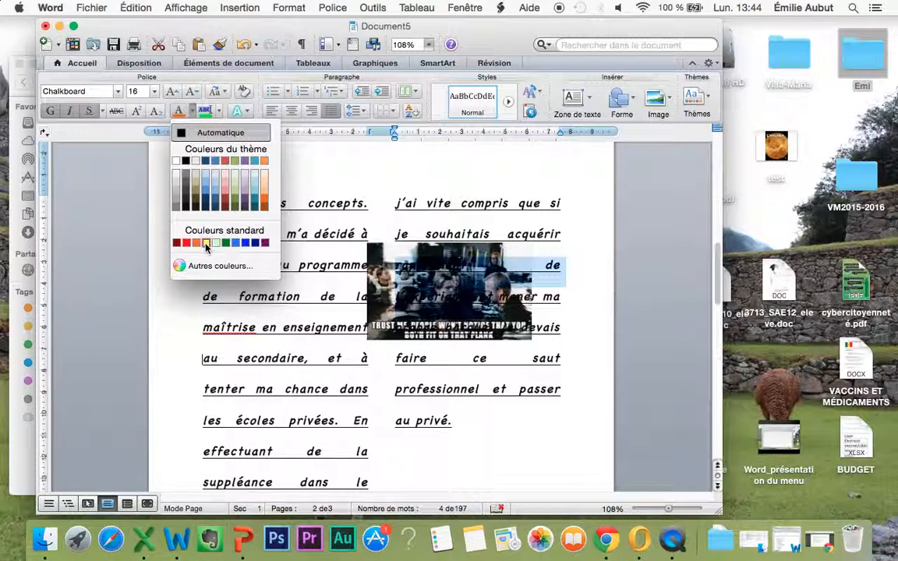
pyautogui.click(183, 213)
pyautogui.click(441, 279)
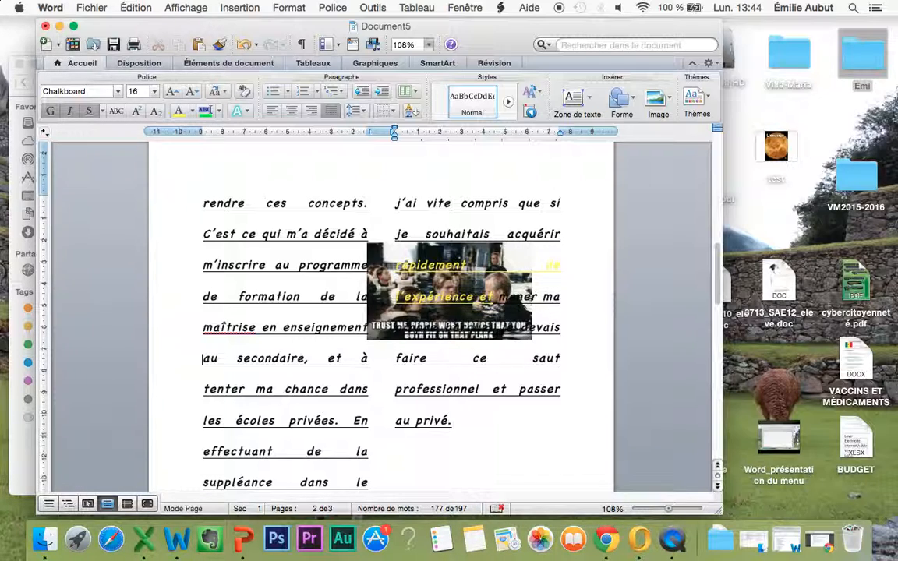
# - Insert the audio file 01 - Fast In My Car.mp3 from the Musique folder within the personal folder on the Bureau
pyautogui.scroll(-8, 337, 299)
pyautogui.scroll(-15, 337, 300)
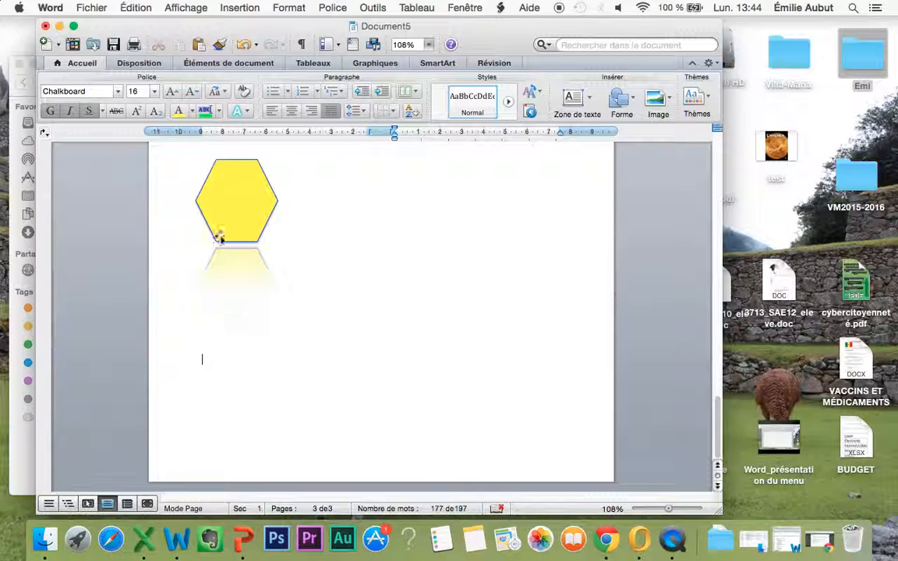
pyautogui.click(239, 7)
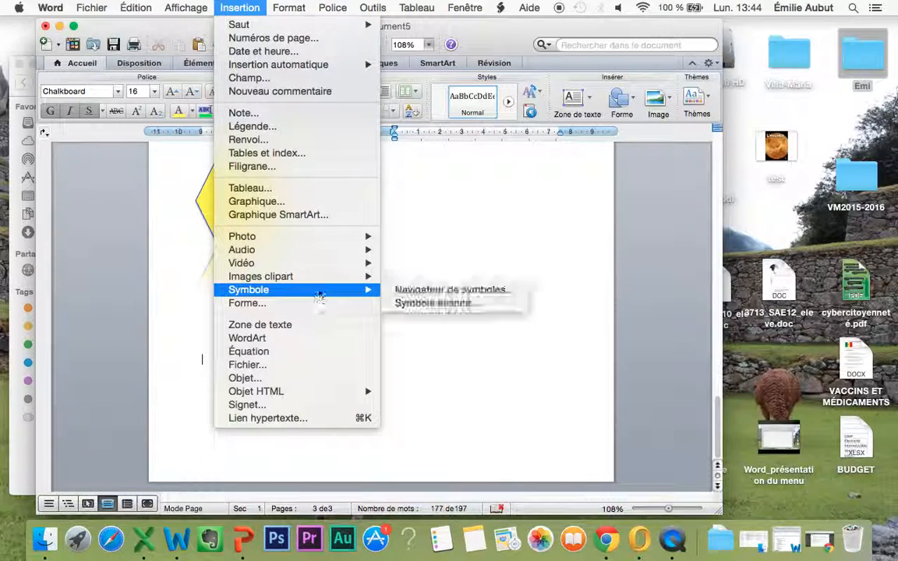
pyautogui.moveTo(315, 257)
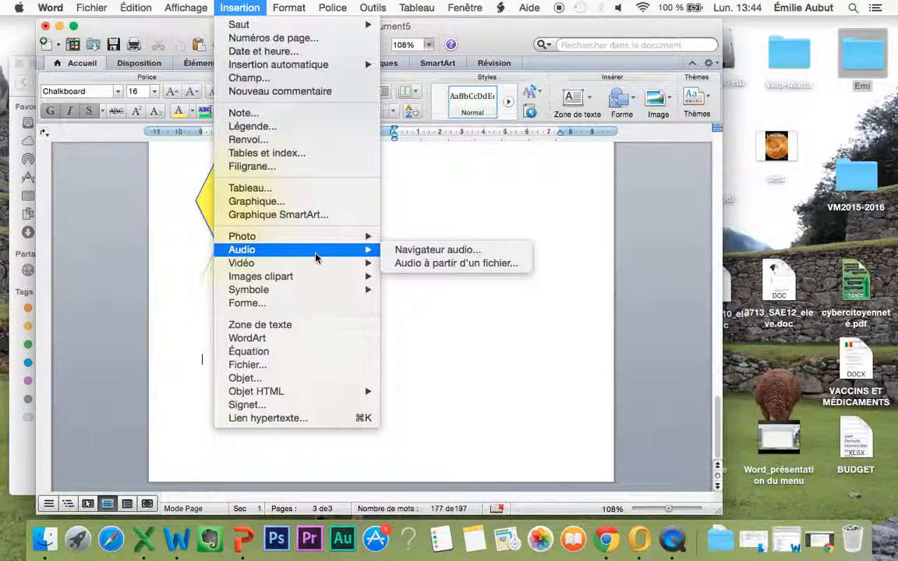
pyautogui.click(433, 265)
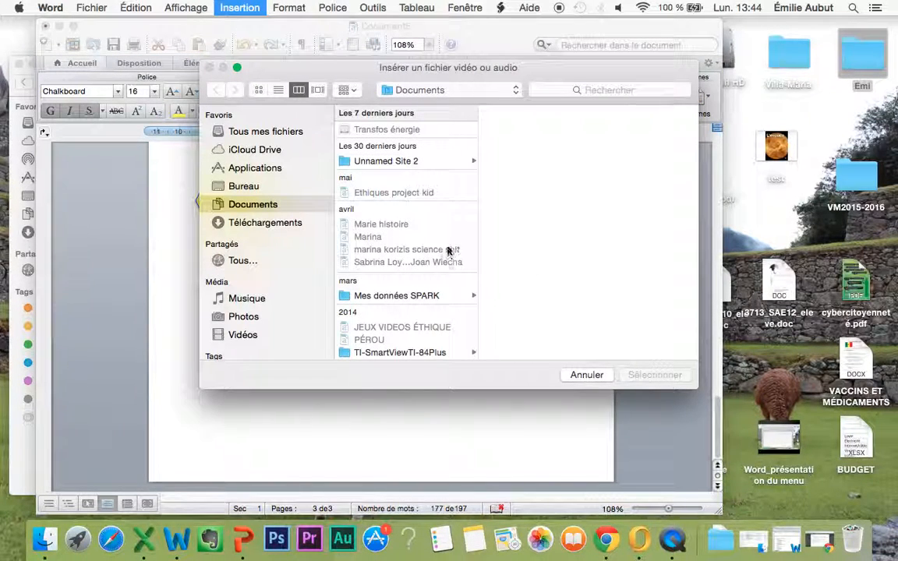
pyautogui.scroll(-3, 382, 253)
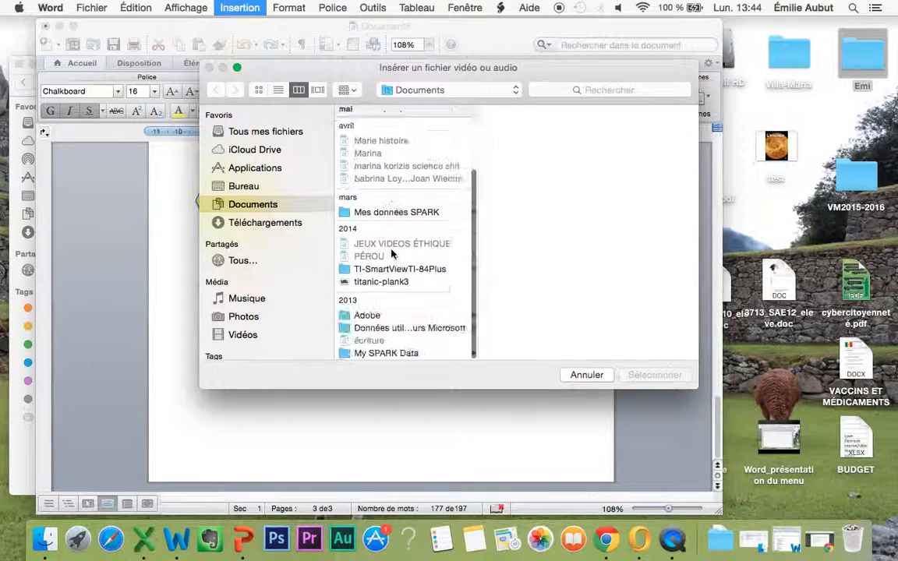
pyautogui.click(231, 186)
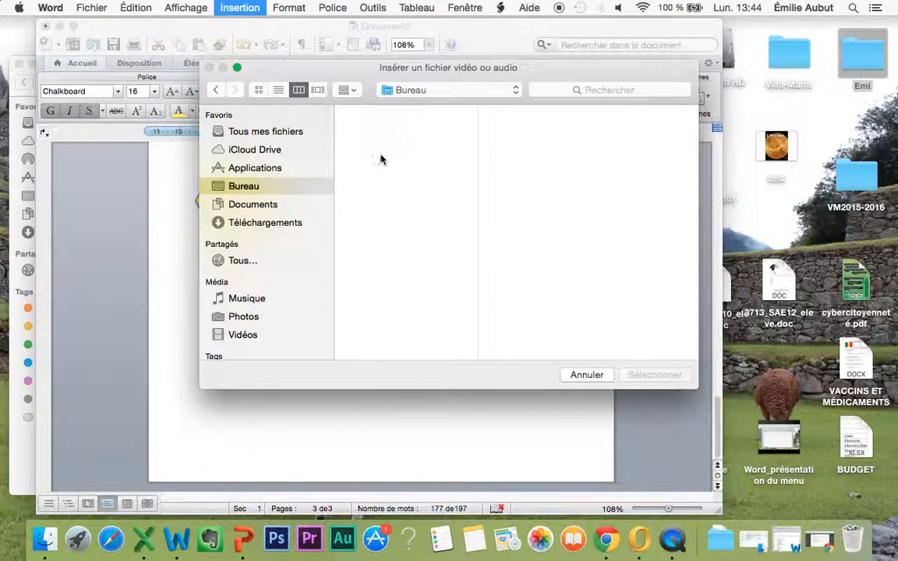
pyautogui.click(362, 341)
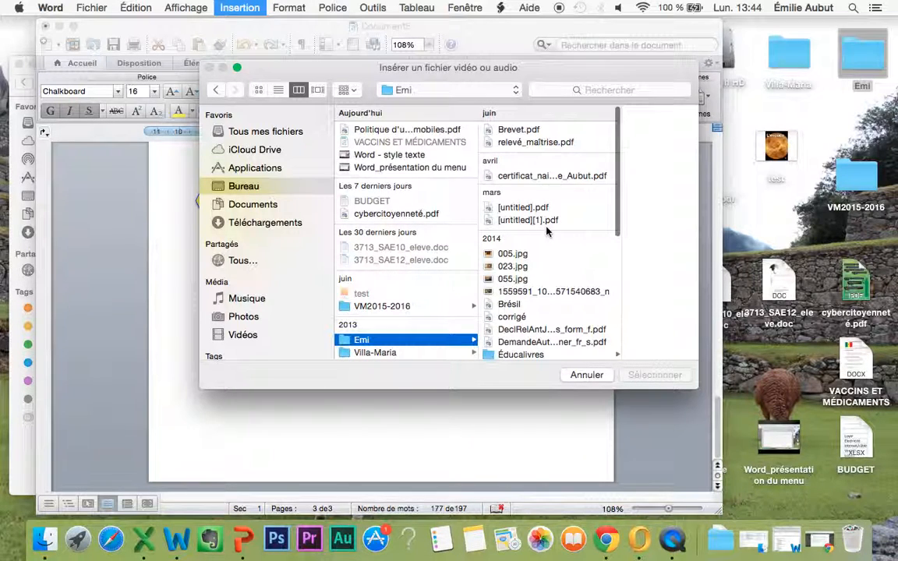
pyautogui.scroll(-10, 548, 231)
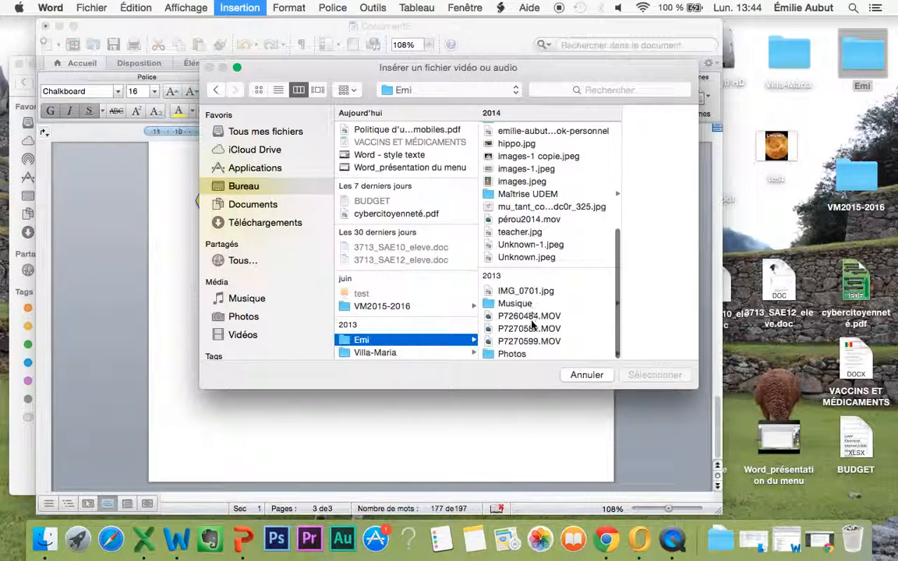
pyautogui.click(519, 304)
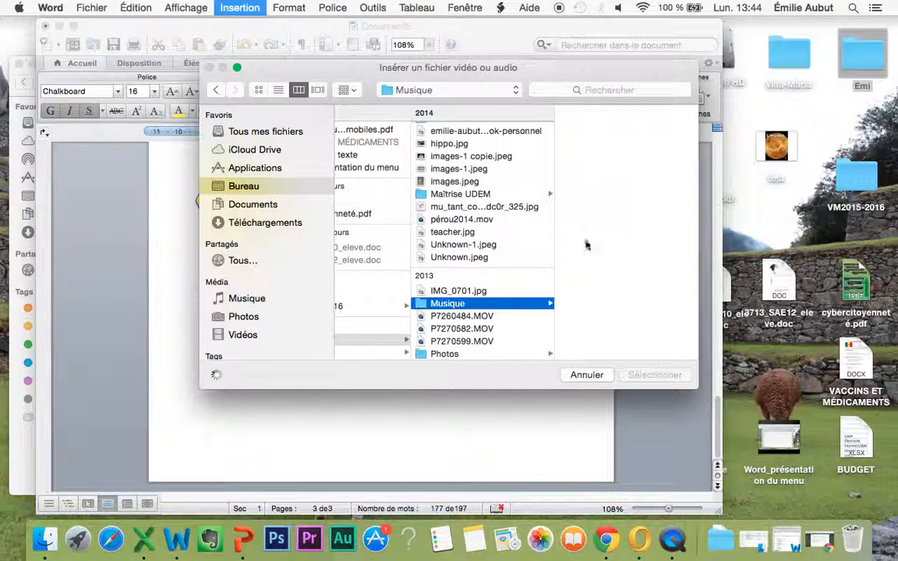
pyautogui.scroll(-1, 588, 244)
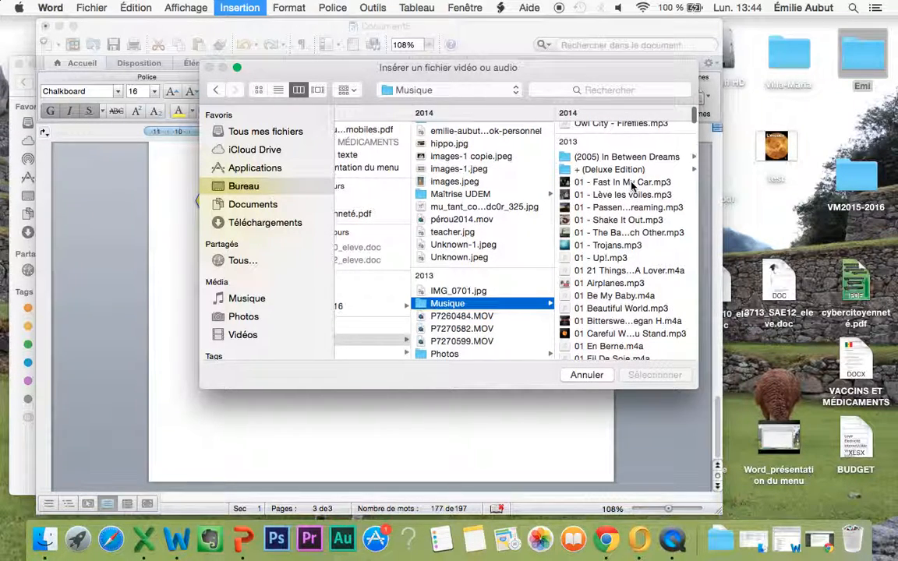
pyautogui.click(633, 184)
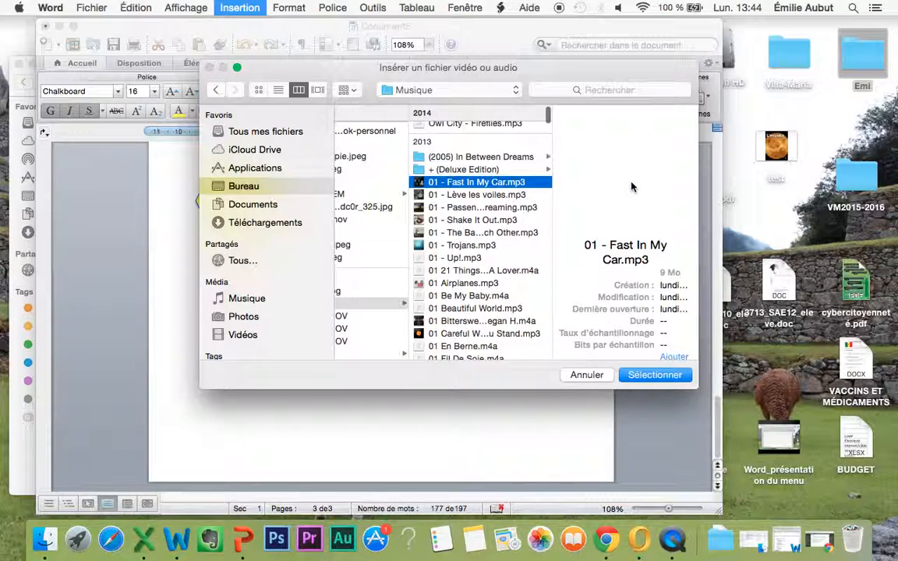
pyautogui.click(655, 376)
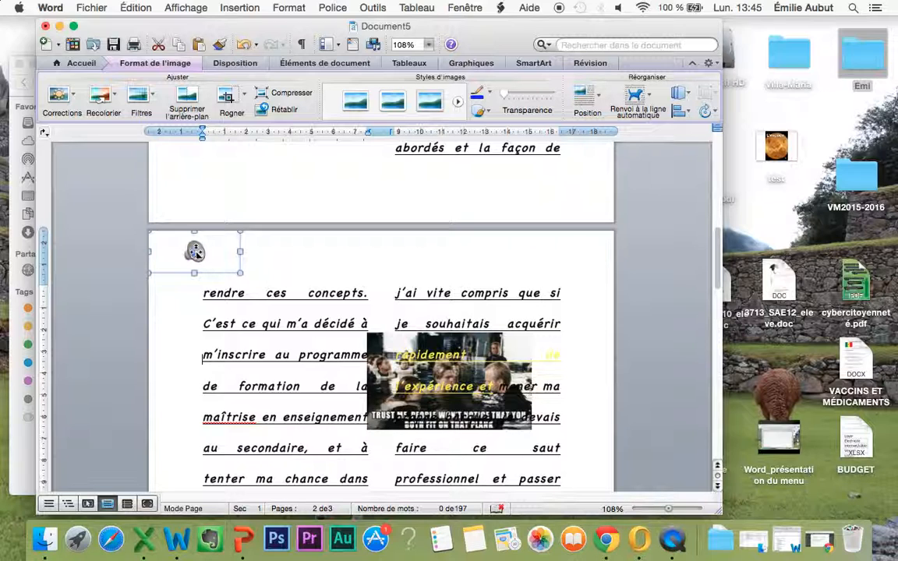
# - Open the symbol browser, examine the full set under Tous les symboles, and close it without inserting one
pyautogui.scroll(-4, 195, 251)
pyautogui.scroll(5, 202, 257)
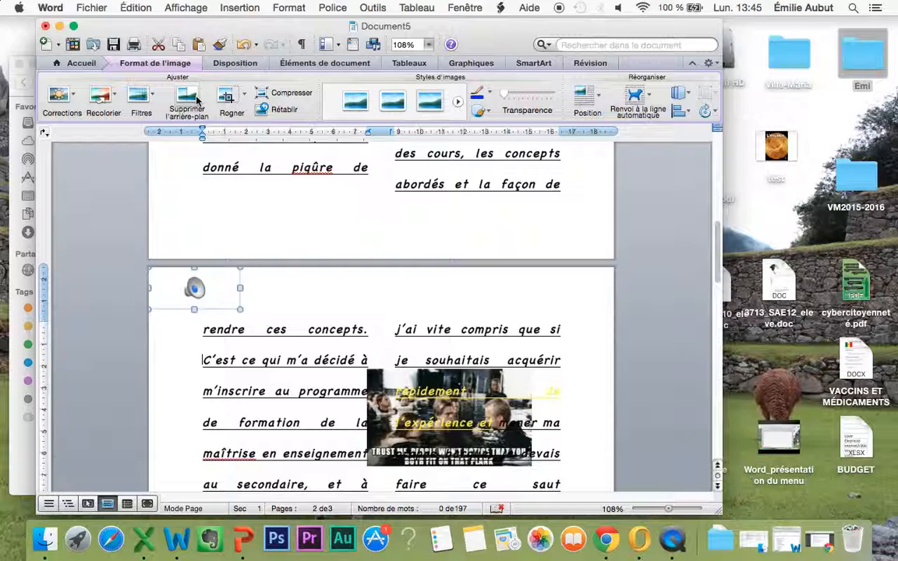
pyautogui.click(240, 8)
pyautogui.moveTo(302, 242)
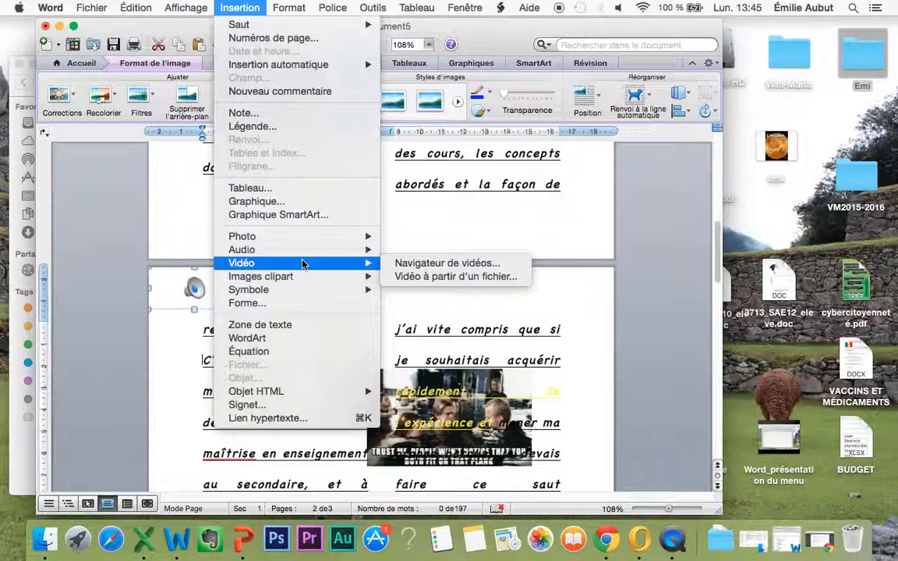
pyautogui.moveTo(305, 294)
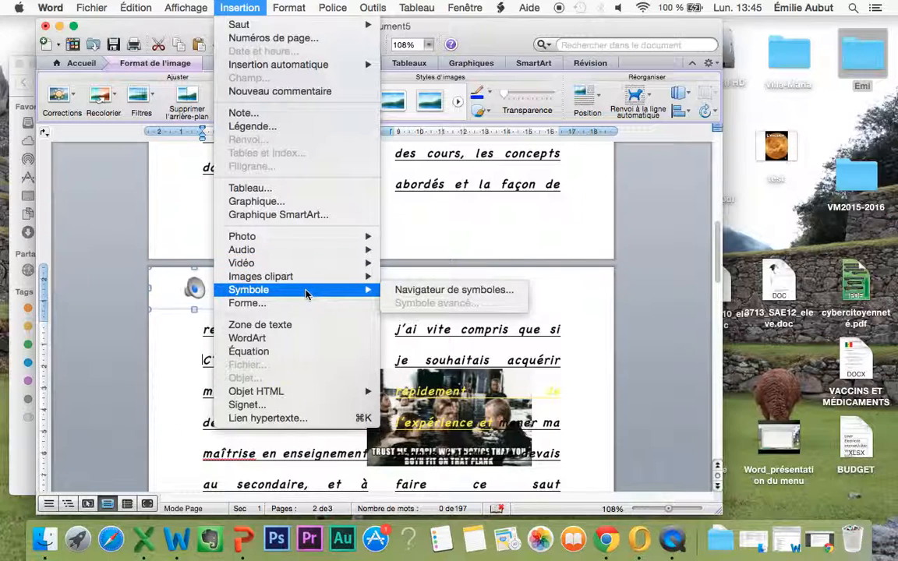
pyautogui.click(448, 295)
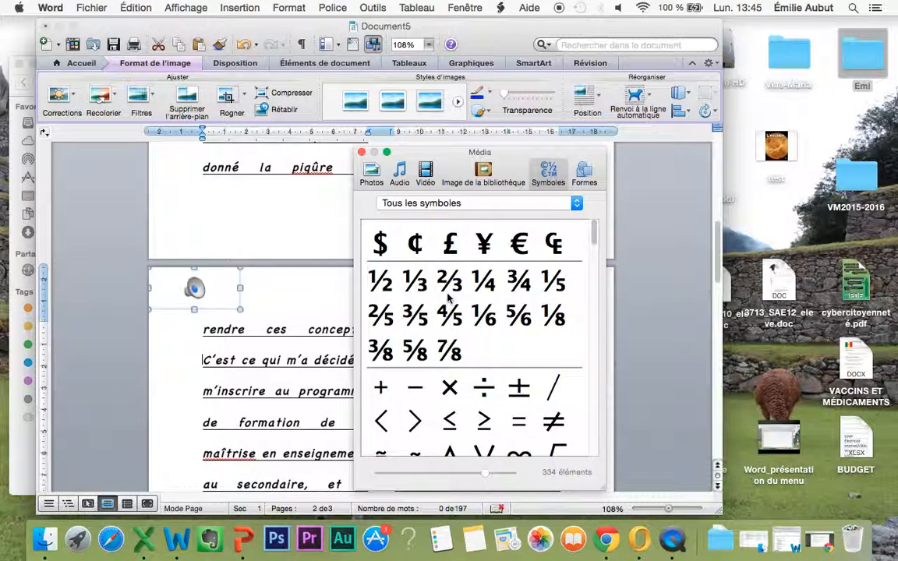
pyautogui.scroll(-3, 466, 334)
pyautogui.scroll(-5, 466, 334)
pyautogui.scroll(-1, 465, 333)
pyautogui.scroll(-10, 465, 333)
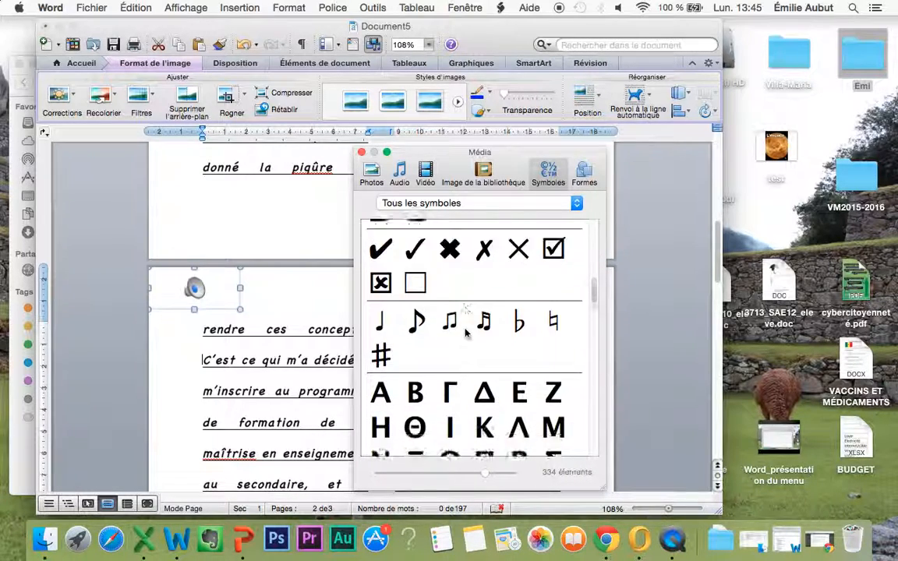
pyautogui.scroll(-15, 448, 343)
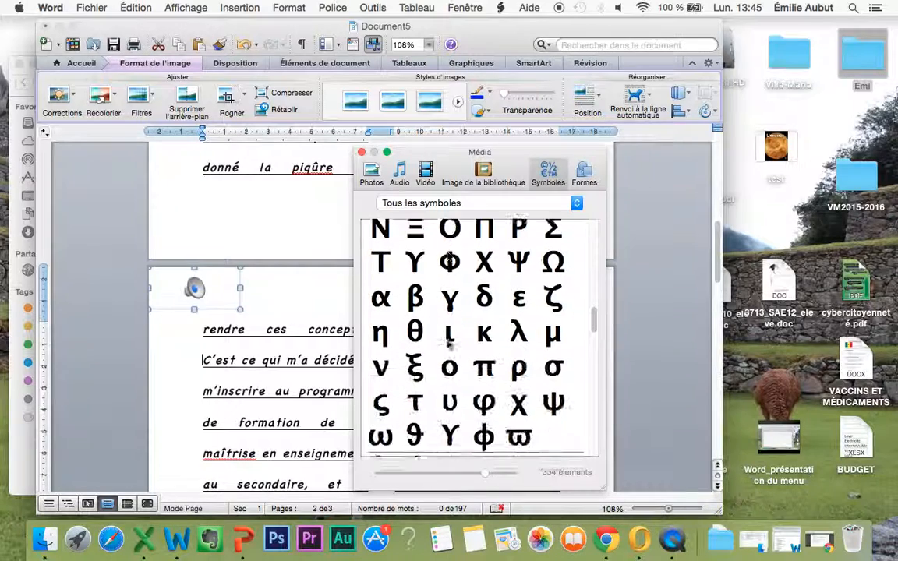
pyautogui.scroll(-10, 450, 342)
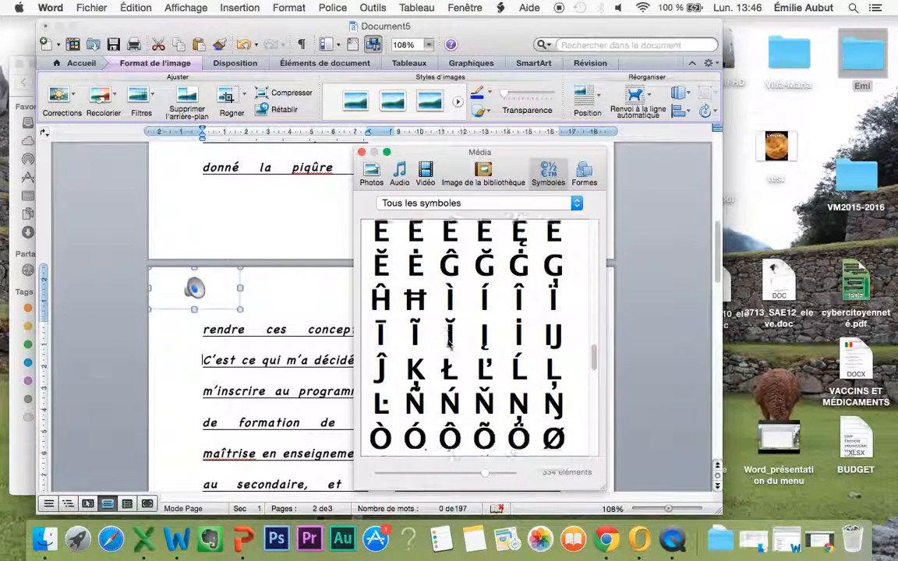
pyautogui.scroll(-8, 448, 343)
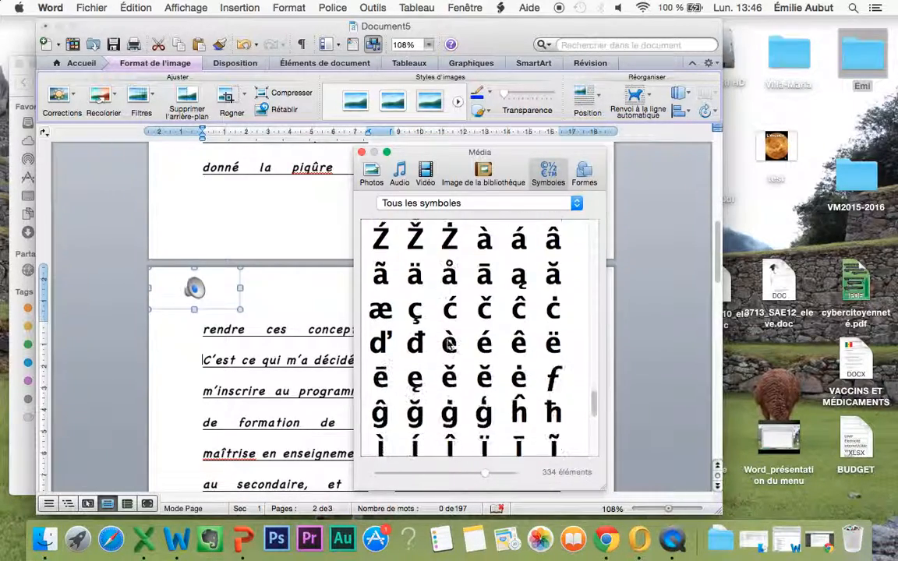
pyautogui.scroll(-3, 449, 382)
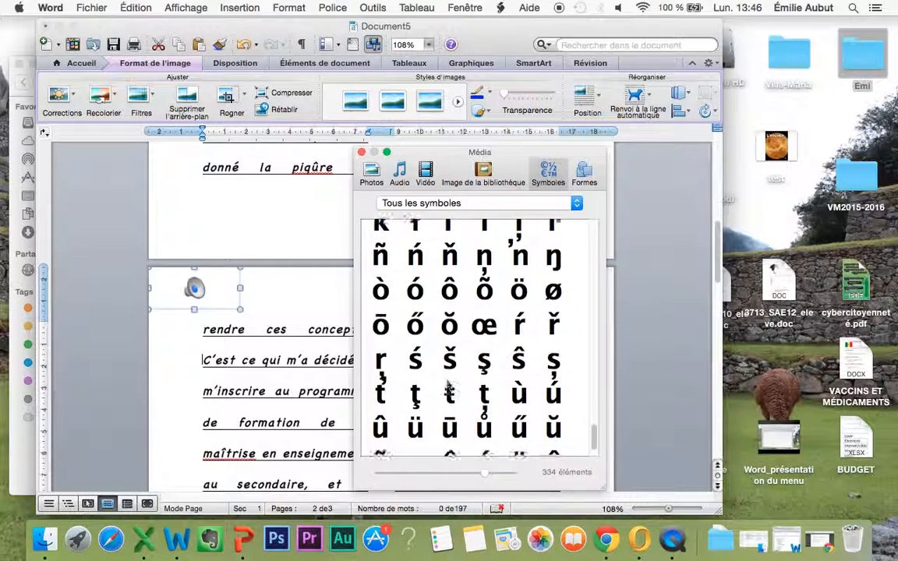
pyautogui.scroll(15, 448, 394)
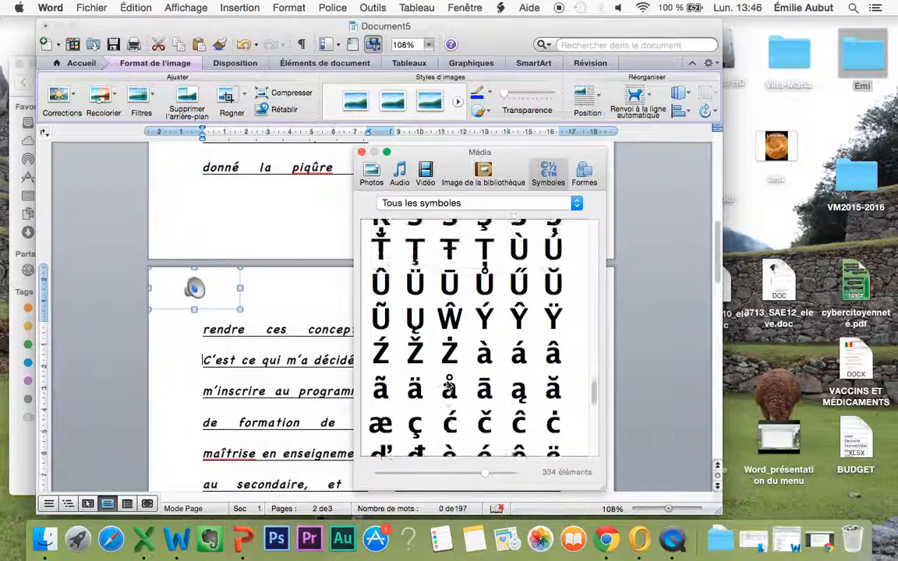
pyautogui.scroll(15, 448, 394)
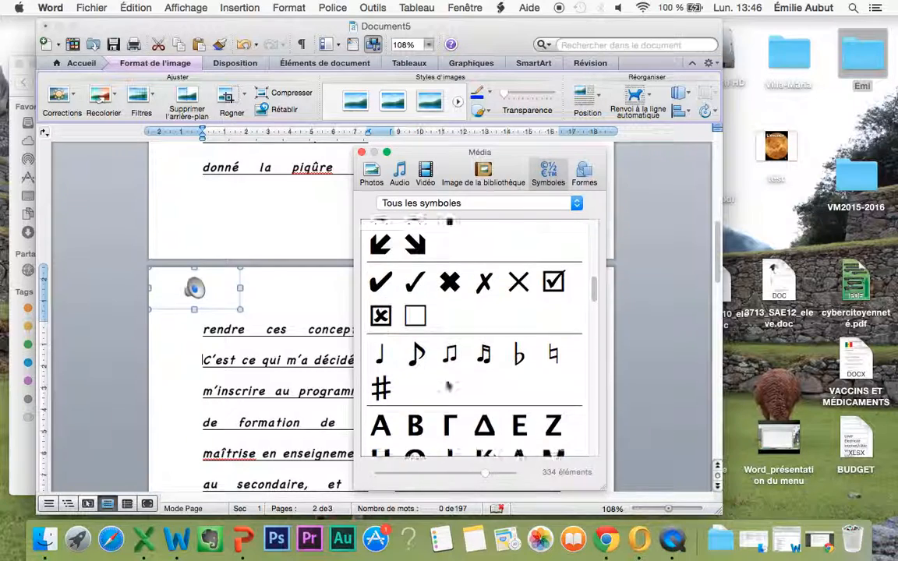
pyautogui.scroll(10, 454, 345)
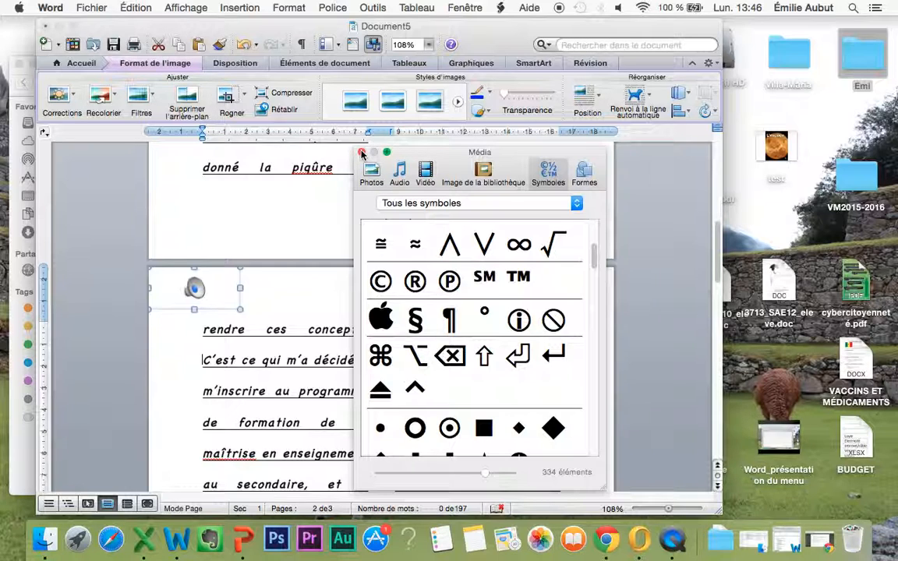
pyautogui.click(361, 154)
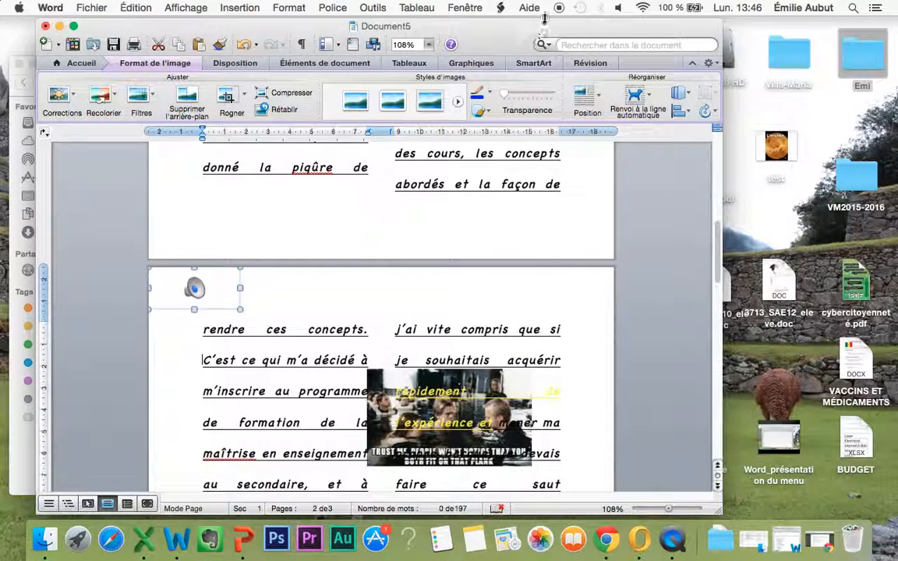